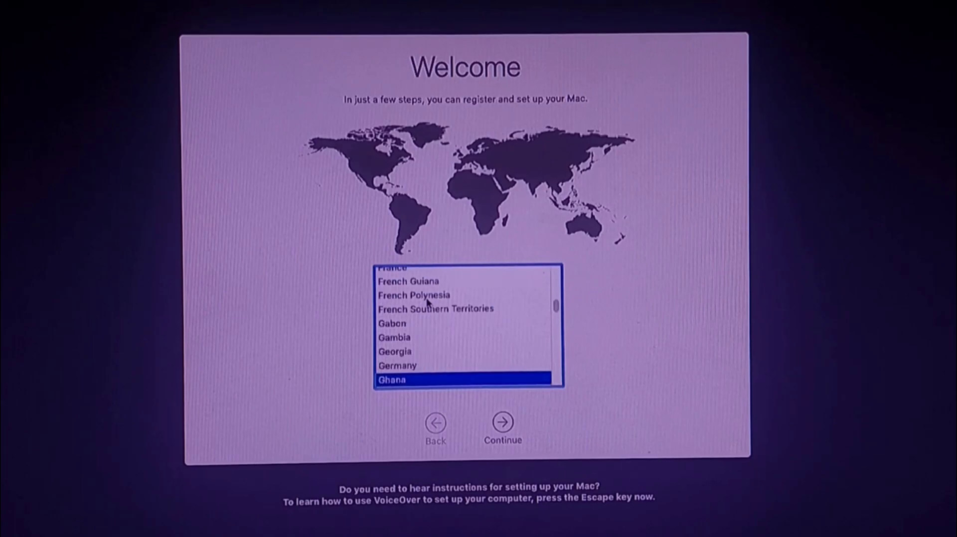
Step: Accept Ghana as the country and ABC as the keyboard layout in the Mac setup
left_click(510, 426)
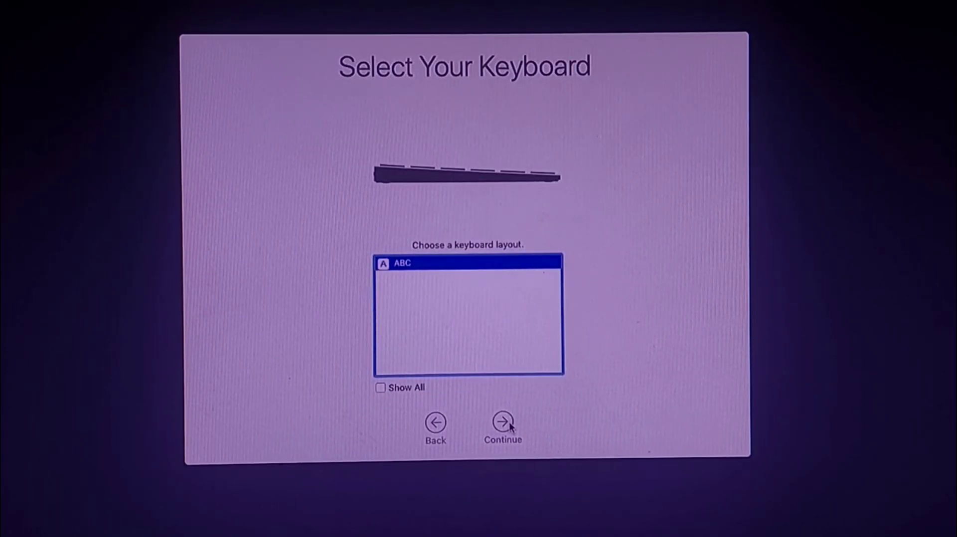
left_click(510, 426)
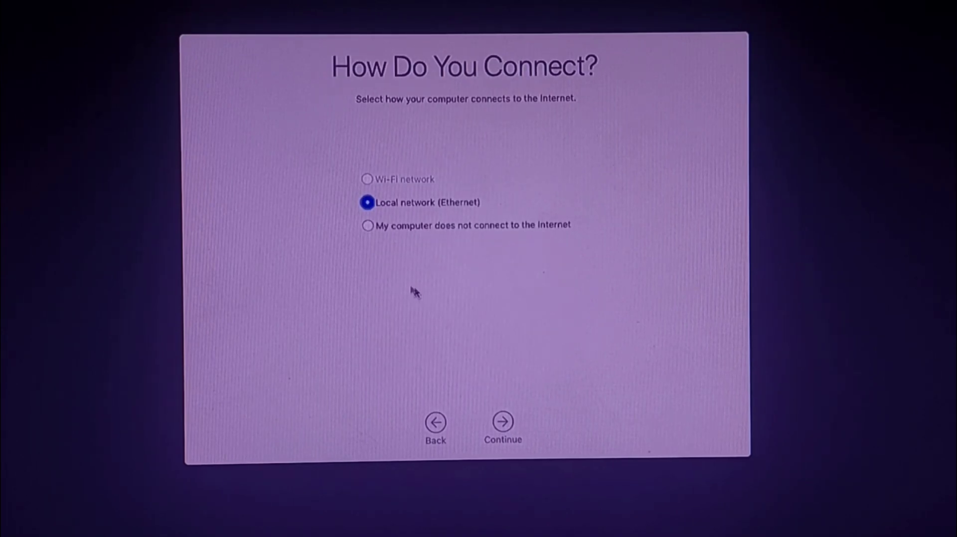
Step: Specify that the computer does not connect to the Internet and continue the setup without a connection
left_click(367, 225)
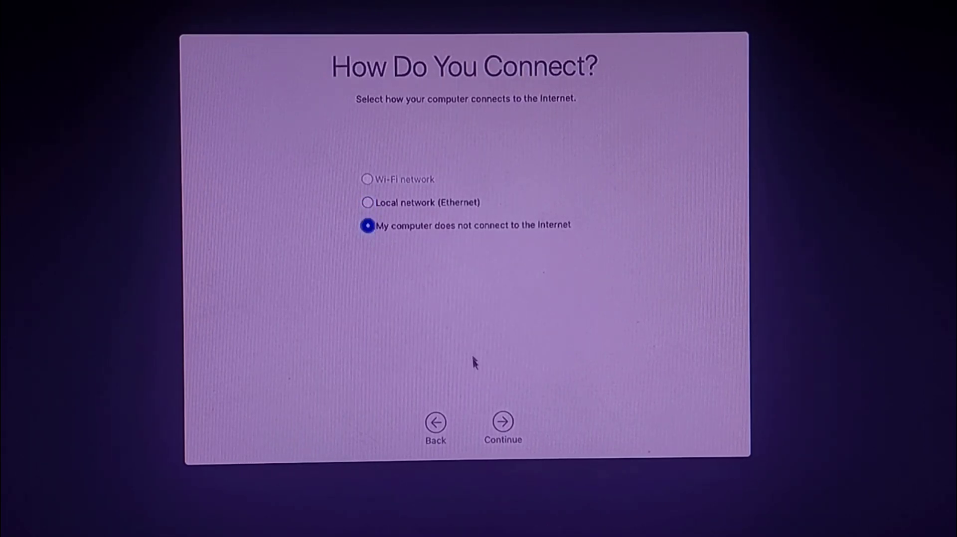
left_click(504, 424)
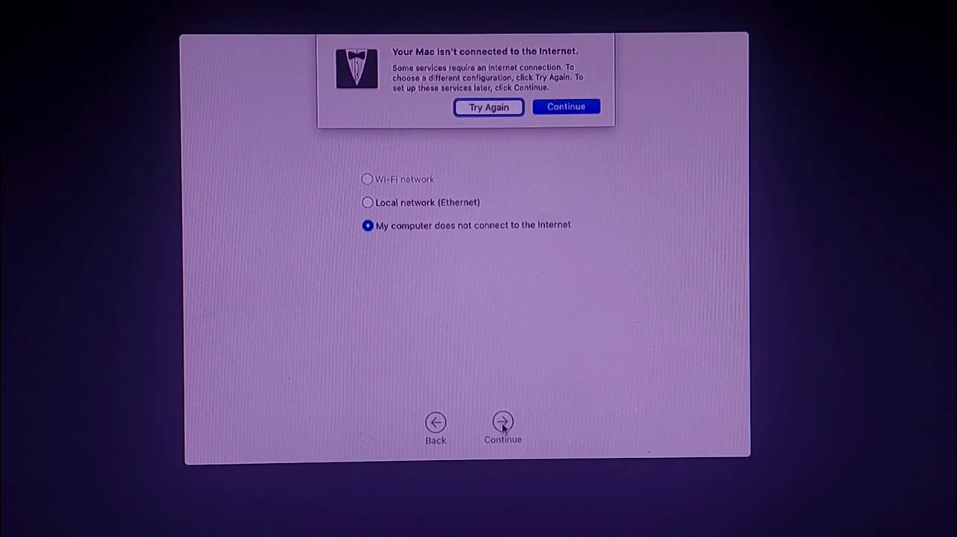
left_click(549, 110)
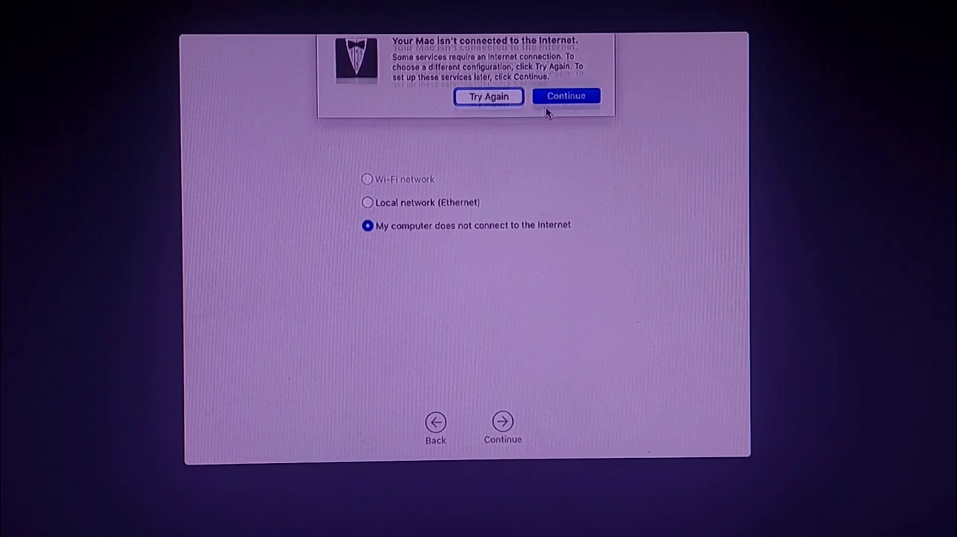
left_click(502, 424)
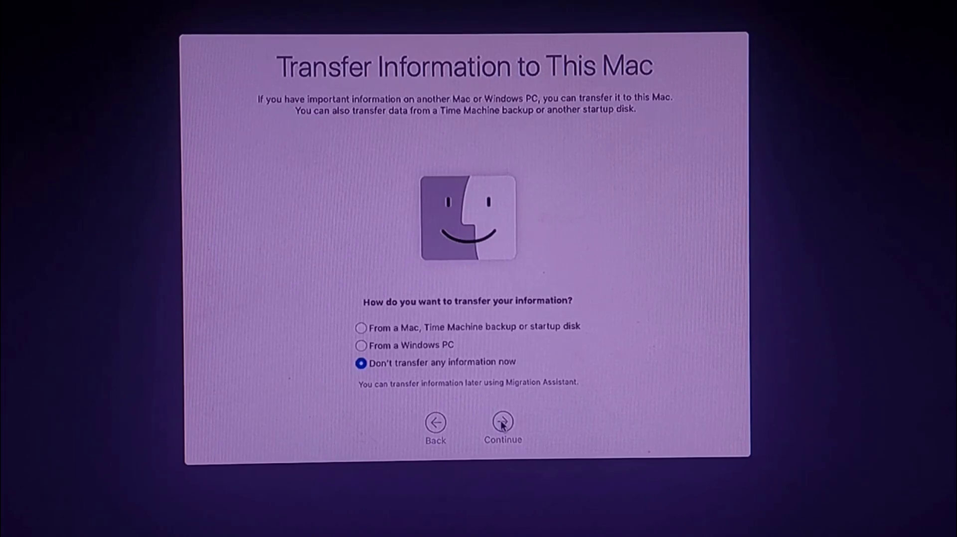
Step: Continue without transferring any information and agree to the macOS Software Licence Agreement
left_click(502, 423)
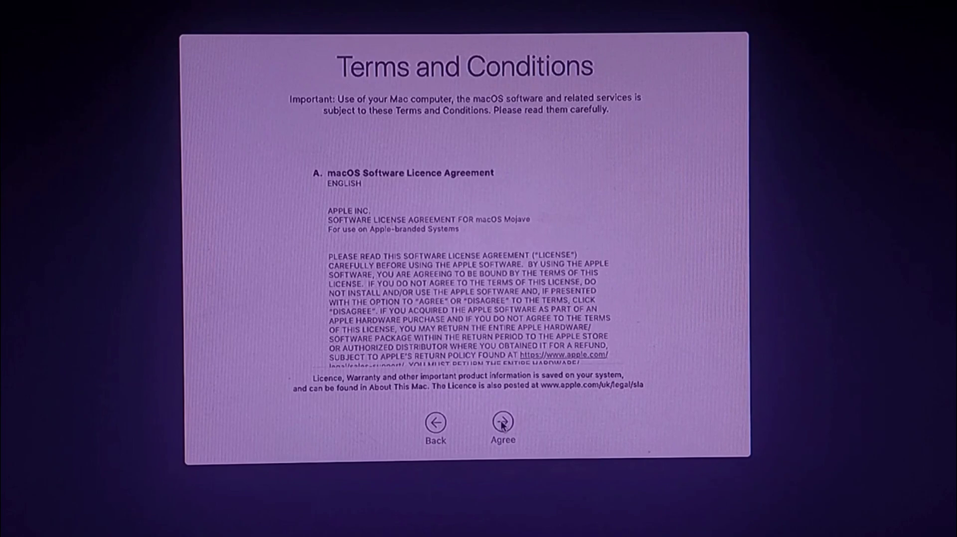
left_click(503, 422)
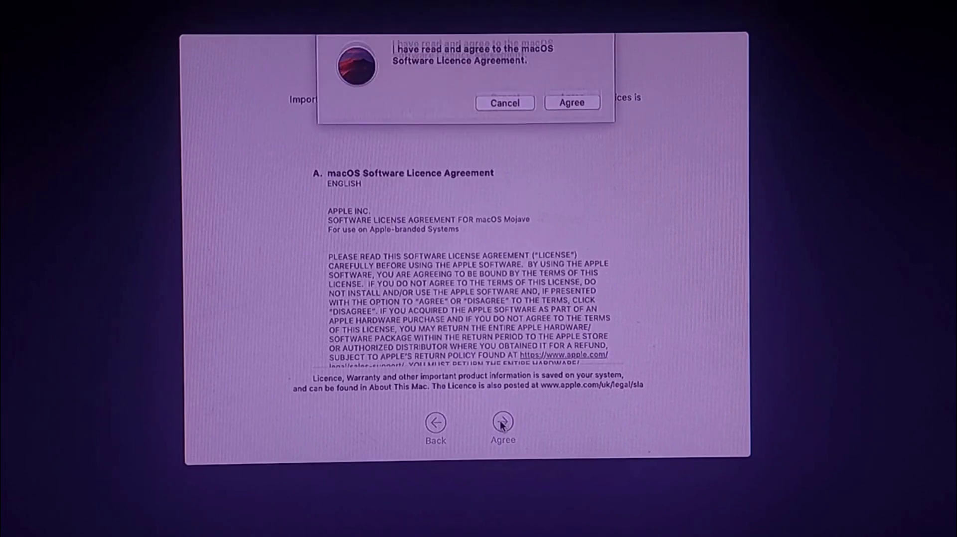
left_click(569, 102)
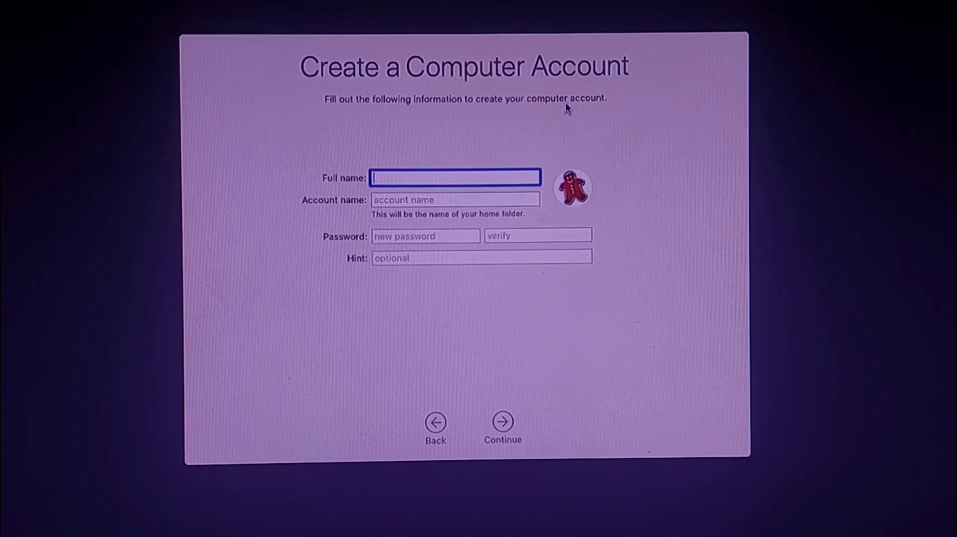
Step: Enter the user's full name for the computer account and replace the suggested account name with mavatech
type("MavadoGh")
left_click(451, 199)
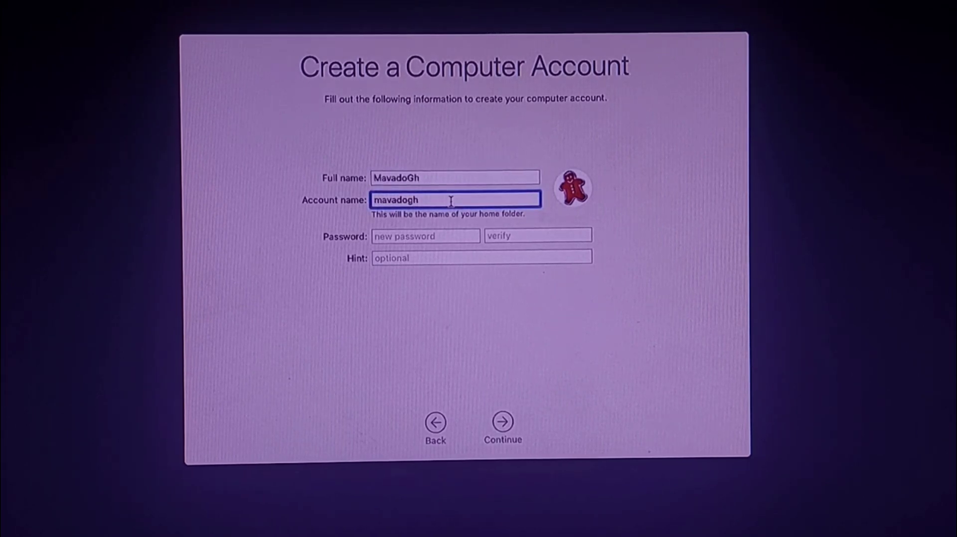
key("super+a")
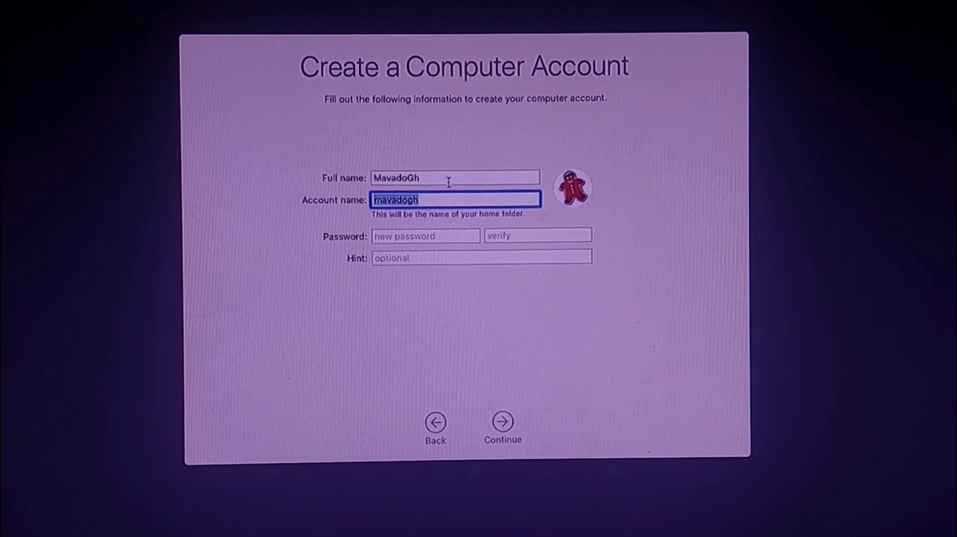
key("BackSpace")
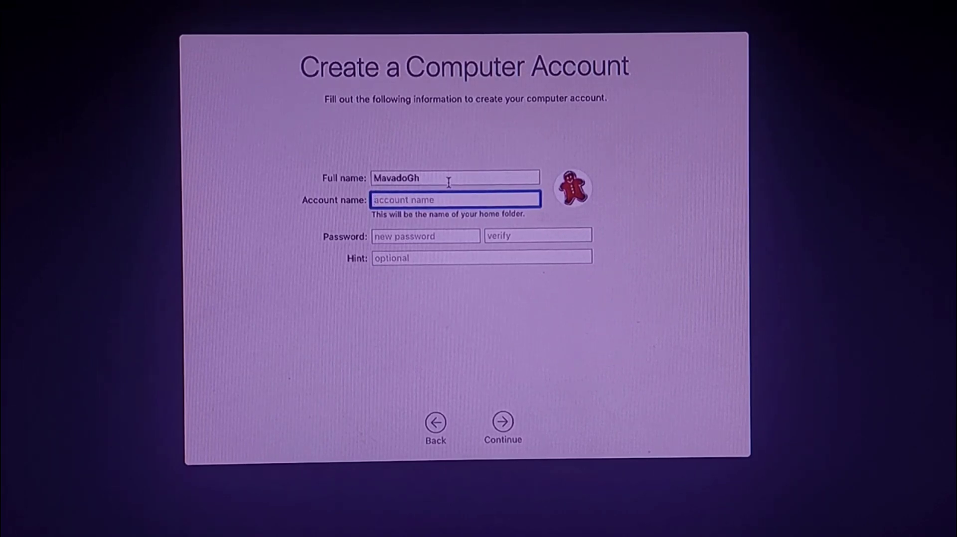
type("Mavatech")
Step: Enter and verify the account password, leave the hint empty, and create the computer account
left_click(427, 233)
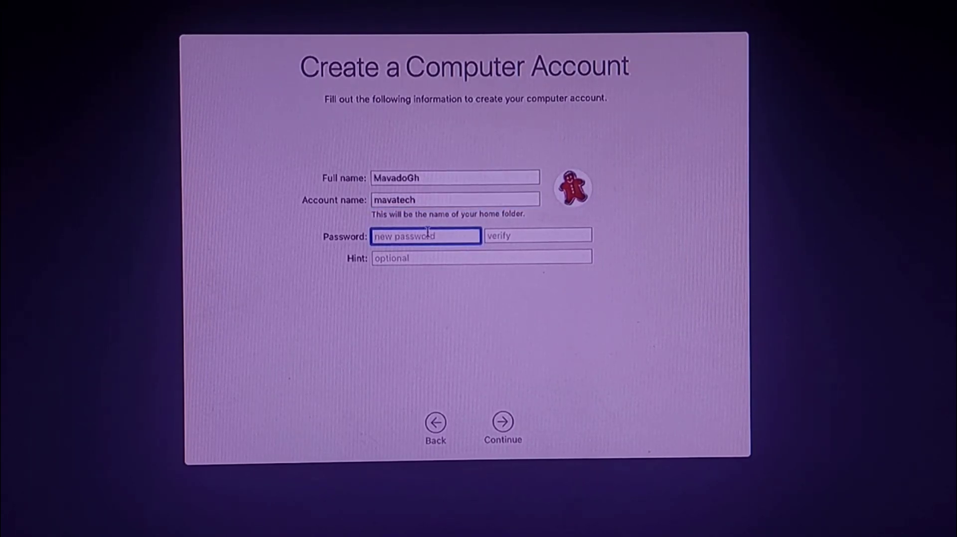
type("••••")
left_click(499, 241)
type("•••")
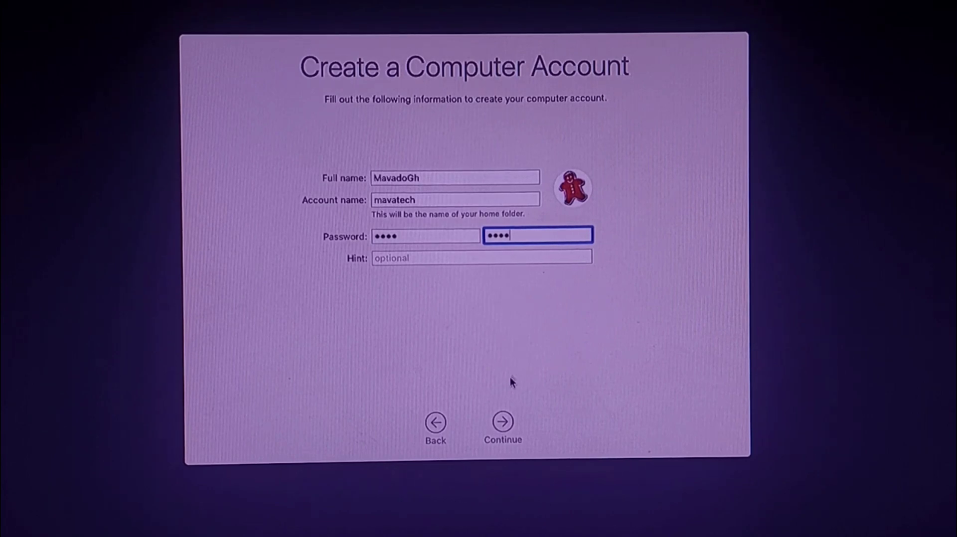
type("•")
left_click(501, 422)
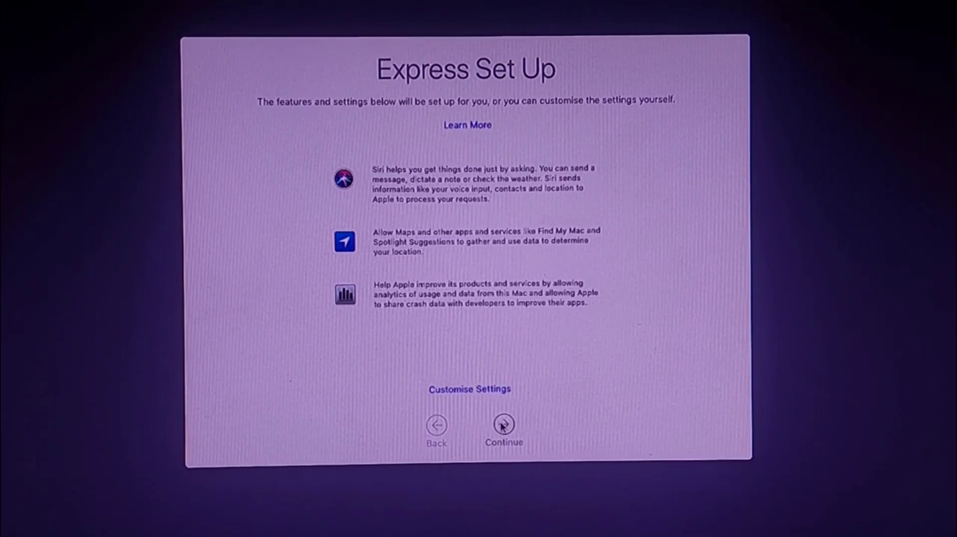
Step: Accept the Express Set Up settings and keep the Light appearance
left_click(501, 424)
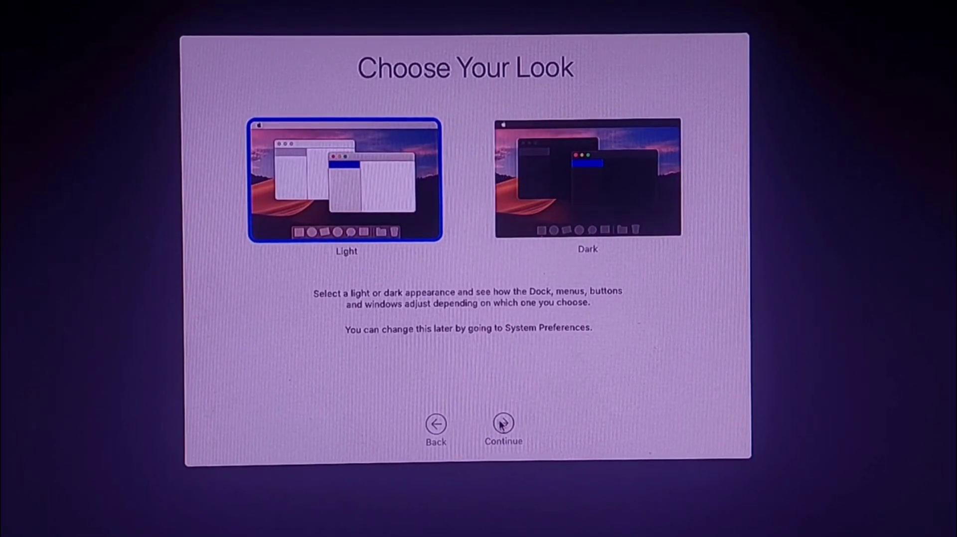
left_click(501, 423)
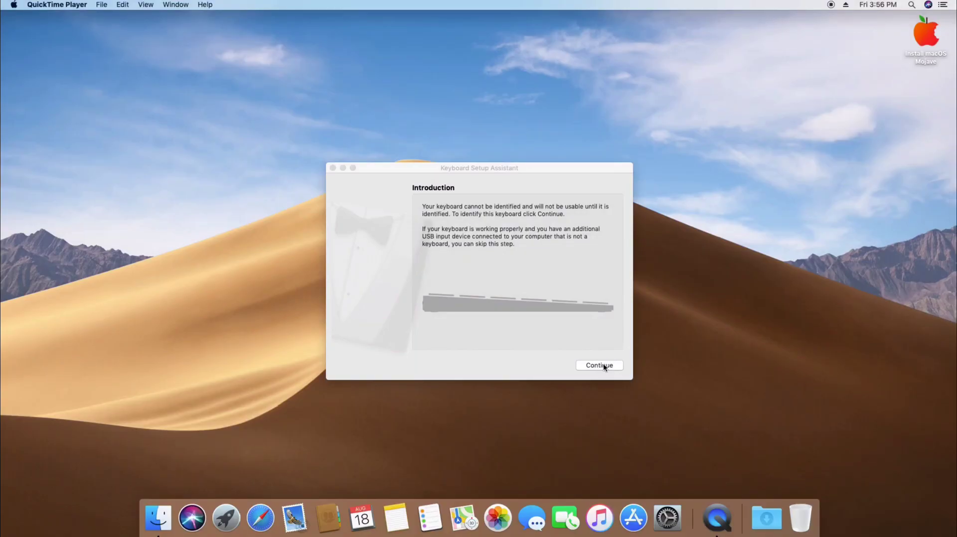
Step: Identify the keyboard by its keys beside both Shift keys and accept the ANSI (United States and others) type
left_click(604, 365)
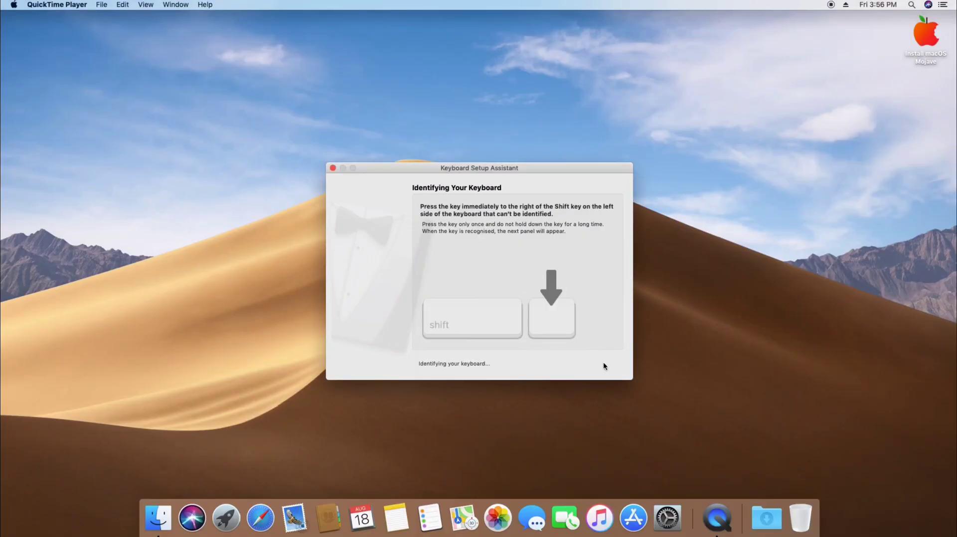
key("z")
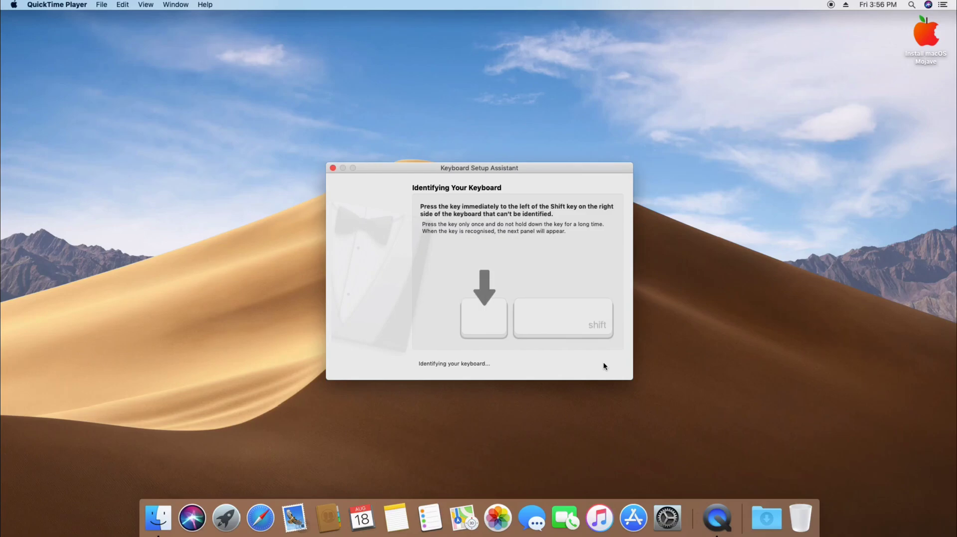
key("slash")
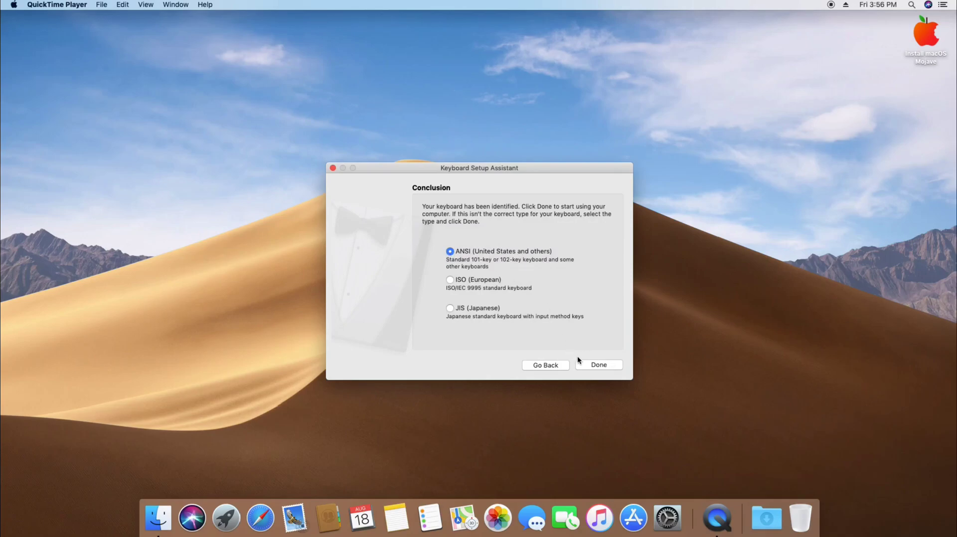
left_click(592, 368)
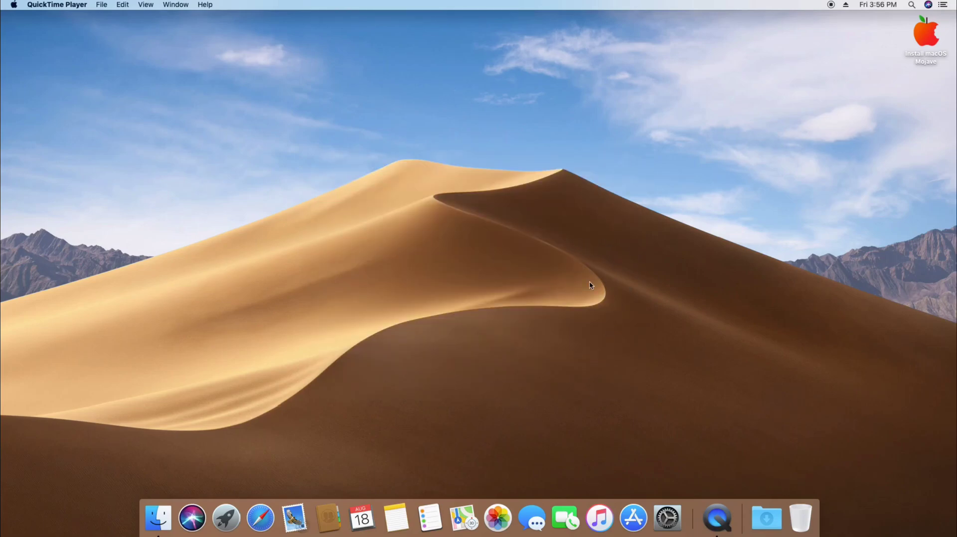
left_click(230, 512)
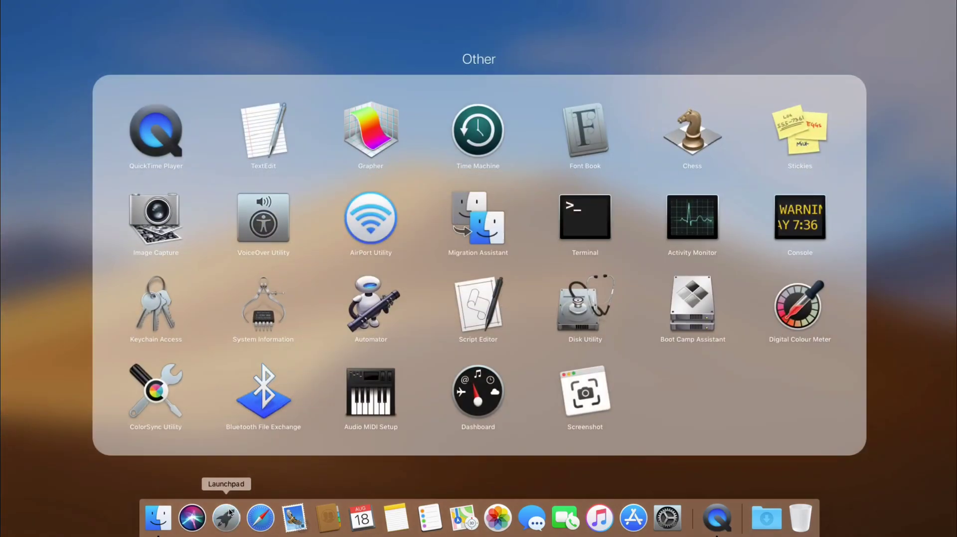
left_click(233, 498)
left_click(249, 452)
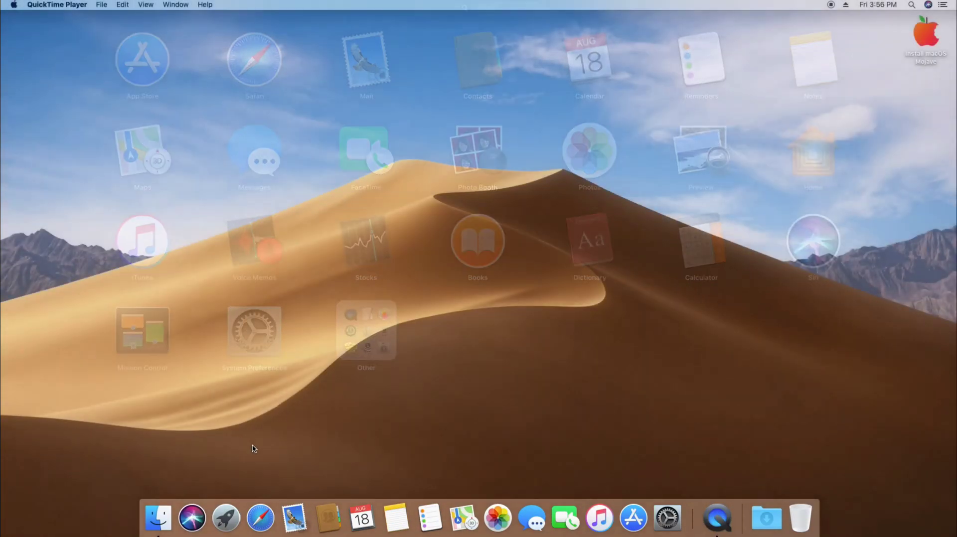
Step: Switch to Finder, show the computer's drives, and open the TOOLS ONLY drive
left_click(125, 6)
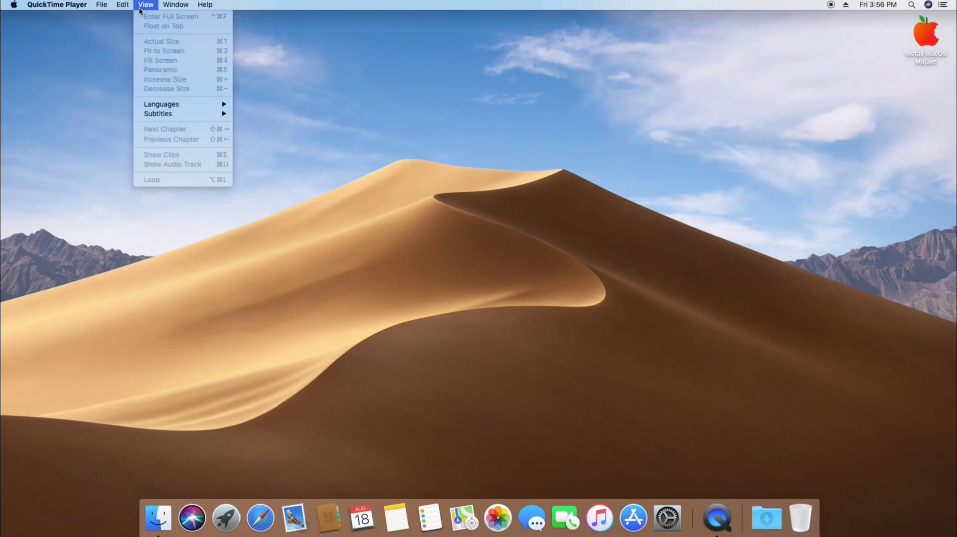
left_click(58, 66)
left_click(129, 5)
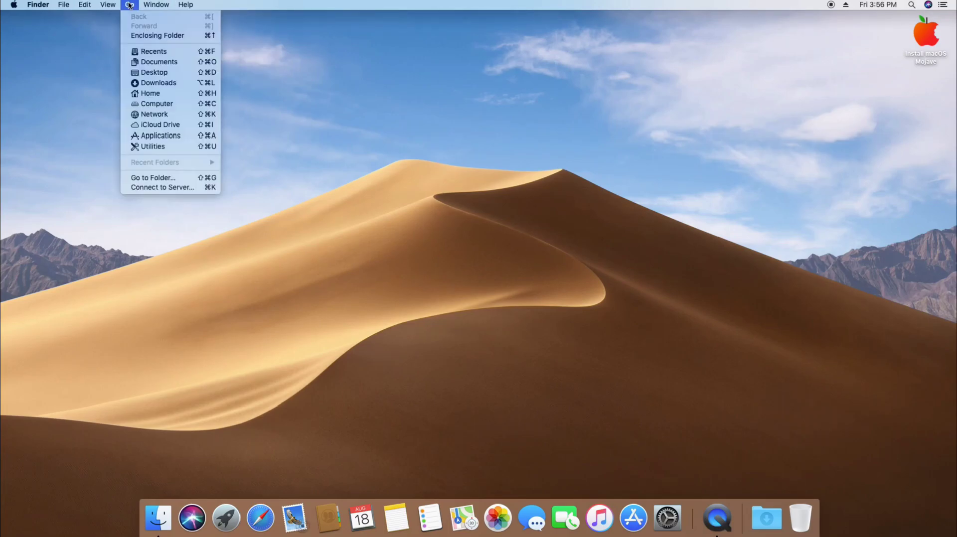
left_click(160, 102)
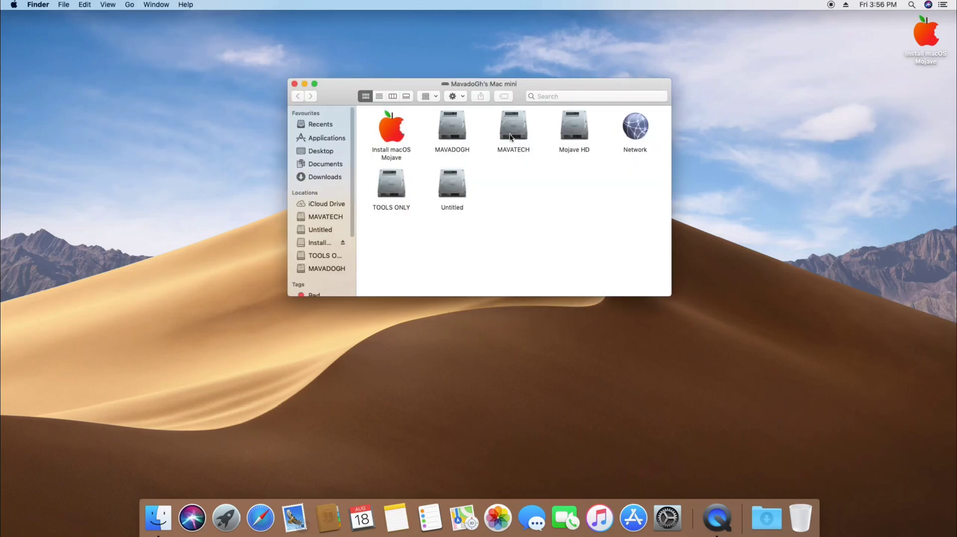
double_click(392, 184)
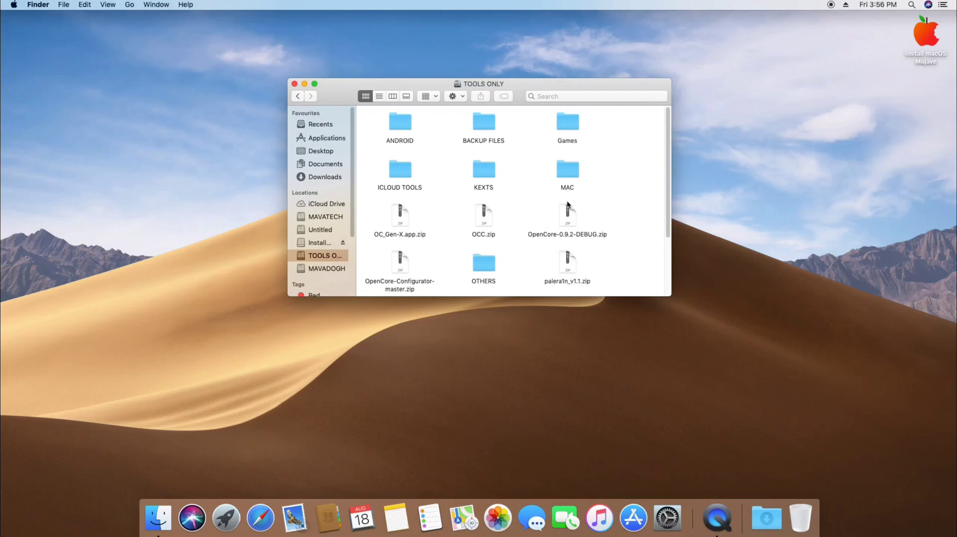
Step: Copy OCC.zip from the TOOLS ONLY drive to the desktop and close the Finder window
left_click(482, 229)
left_click_drag(480, 217, 790, 208)
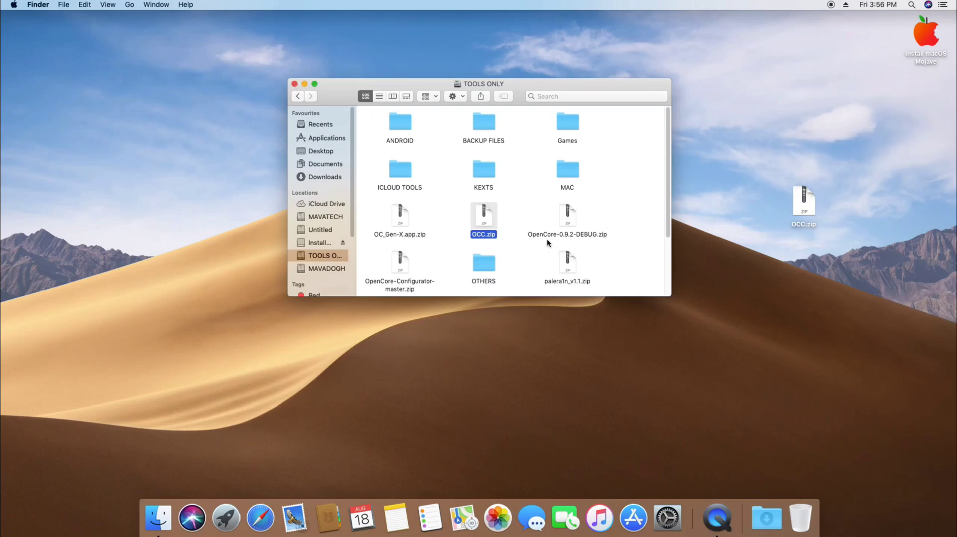
left_click(294, 84)
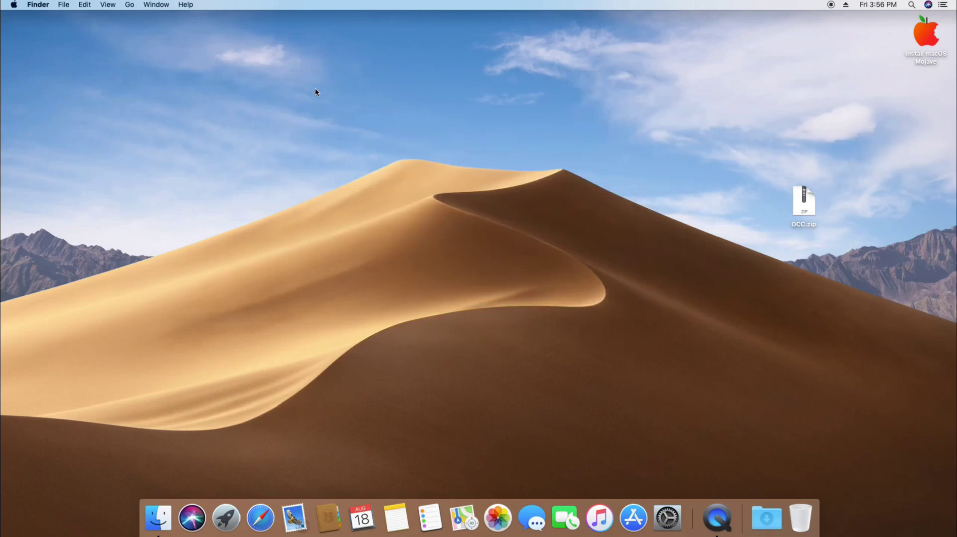
Step: Extract OCC.zip on the desktop, and launch the extracted OpenCore Configurator after moving it clear of the archive
double_click(806, 202)
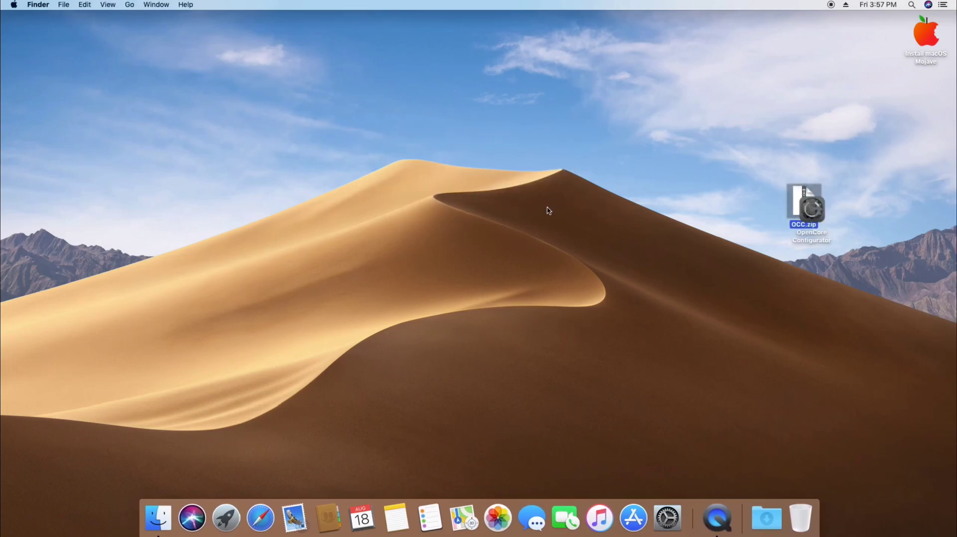
left_click_drag(808, 213, 465, 211)
double_click(465, 212)
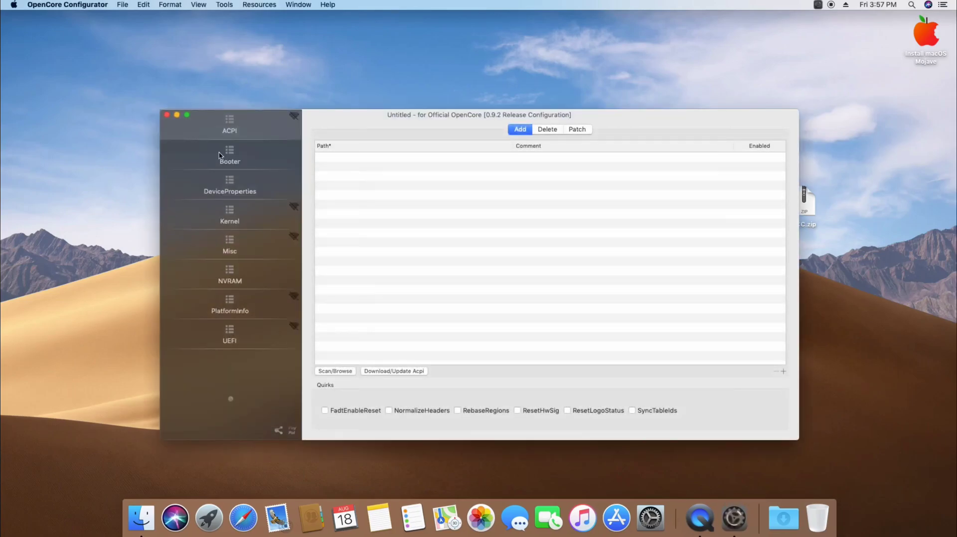
Step: Close the untitled configuration window and place OpenCore Configurator among the Dock apps beside Messages
left_click(166, 114)
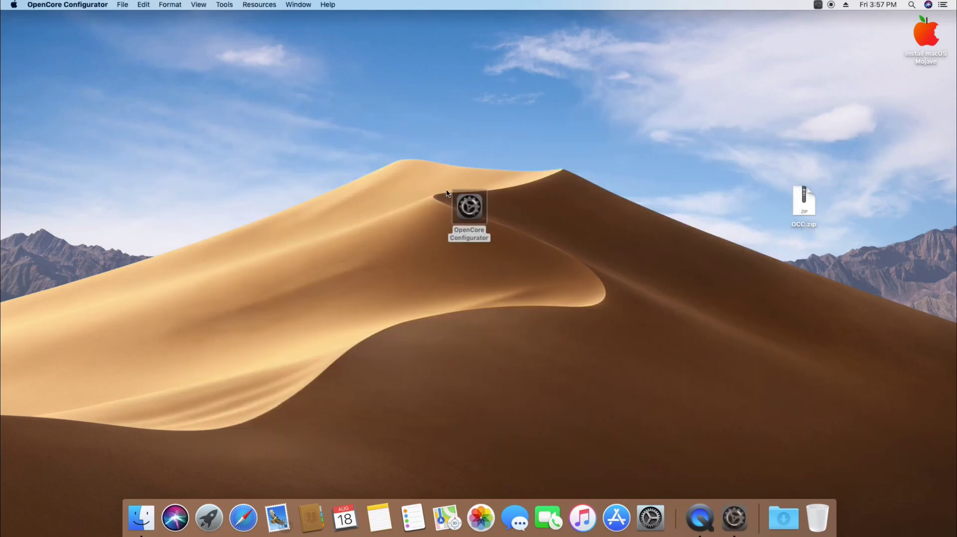
left_click_drag(468, 206, 548, 518)
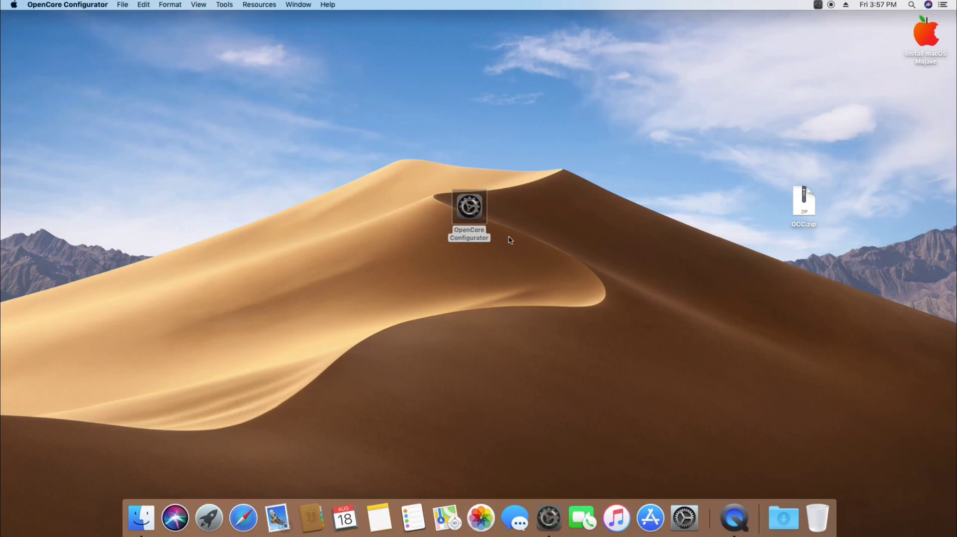
Step: Try to move the OpenCore Configurator item on the desktop to the Trash
right_click(474, 221)
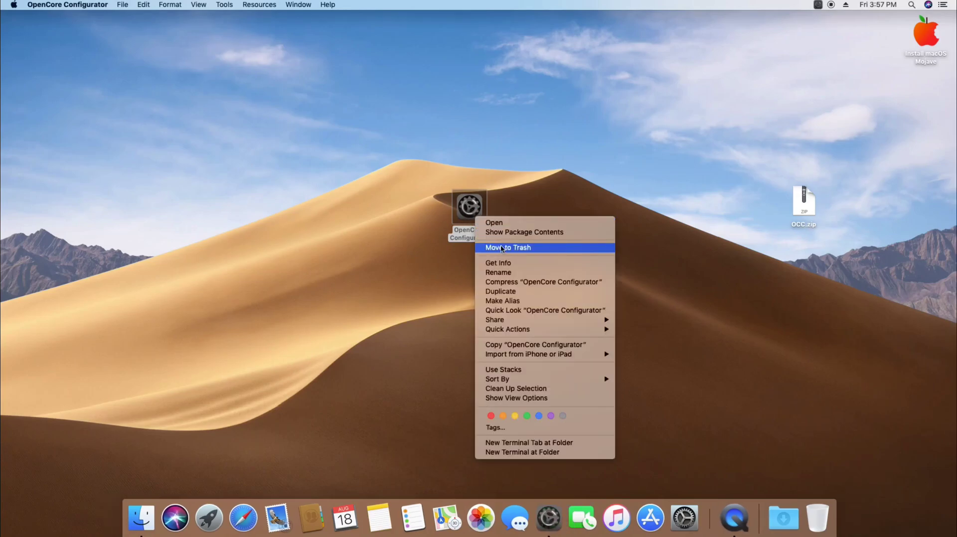
left_click(500, 247)
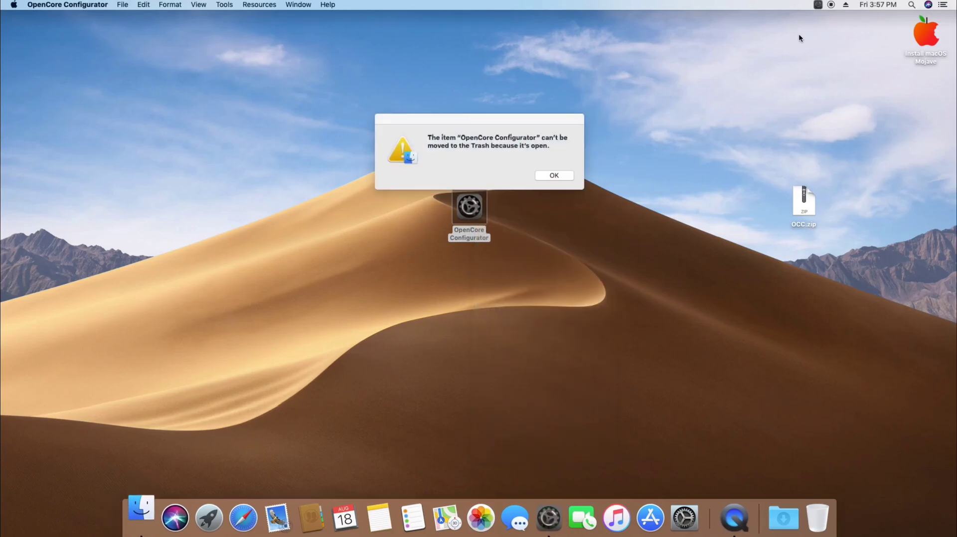
left_click(553, 175)
Step: Mount the EFI partition disk2s1 of the INTEL SSD, authorising with the account password, and close the config.plist window
left_click(818, 5)
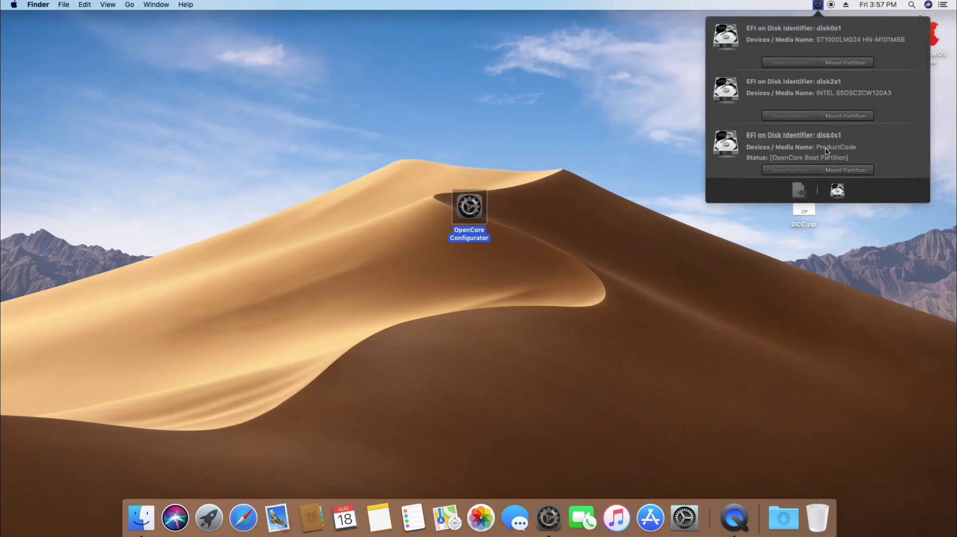
left_click(840, 116)
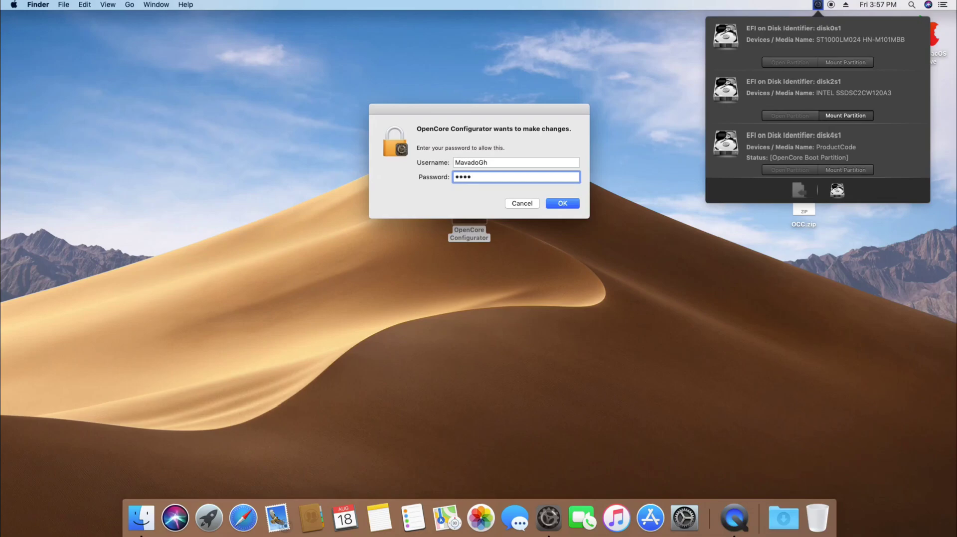
key("Return")
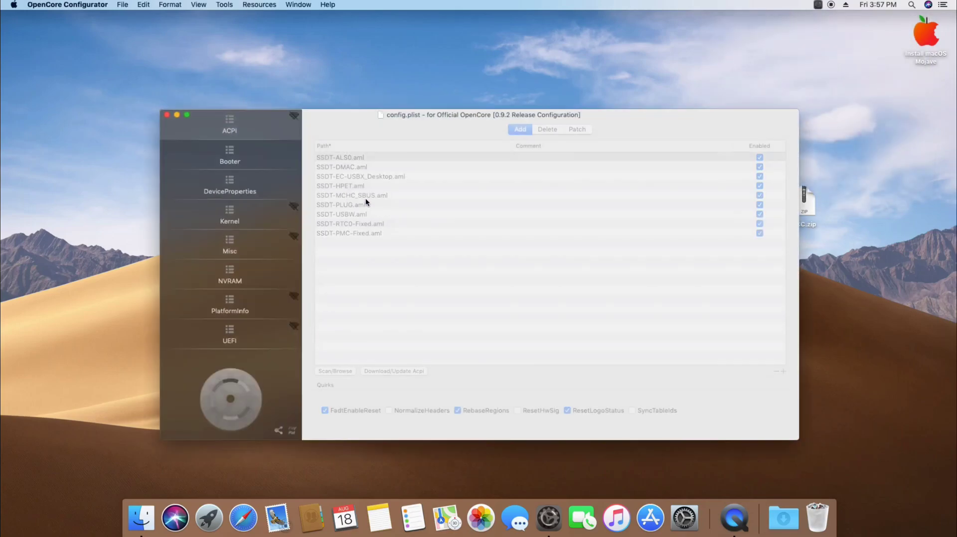
left_click(163, 115)
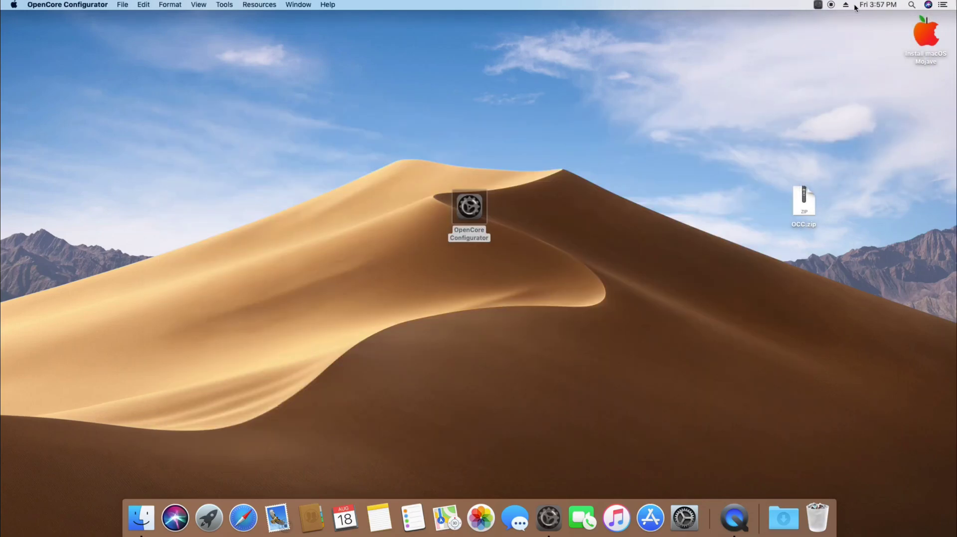
Step: Mount the OpenCore boot EFI partition disk4s1 and close the config.plist window
left_click(819, 6)
left_click(817, 7)
left_click(817, 7)
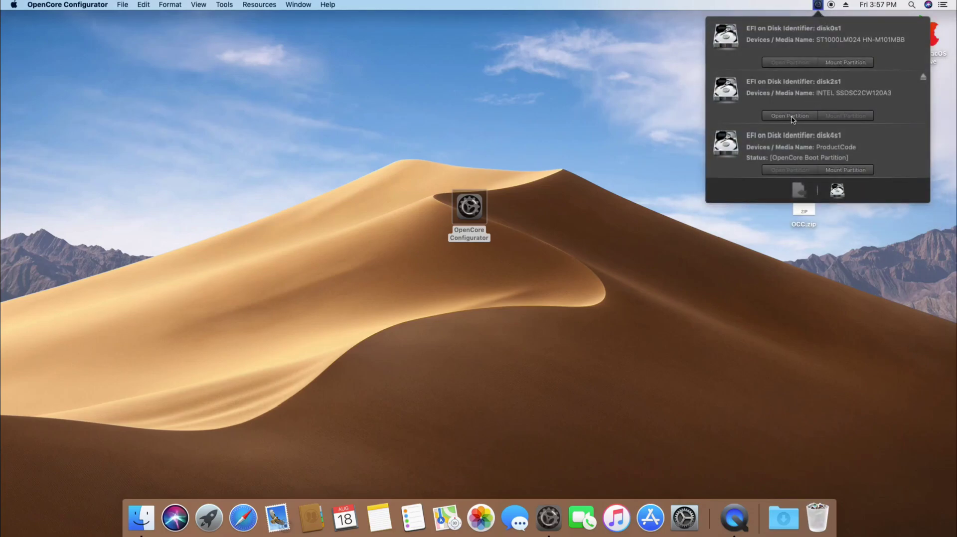
left_click(844, 171)
left_click(834, 171)
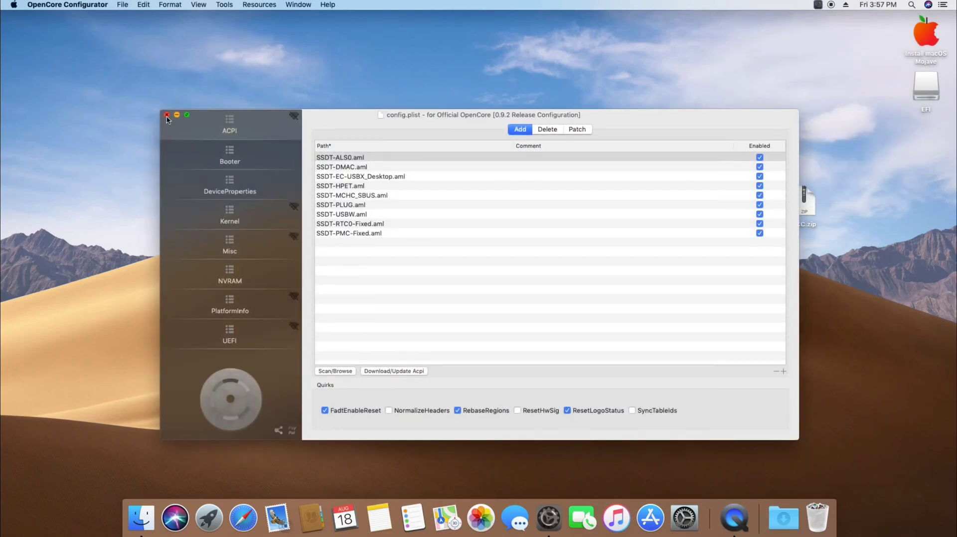
left_click(167, 116)
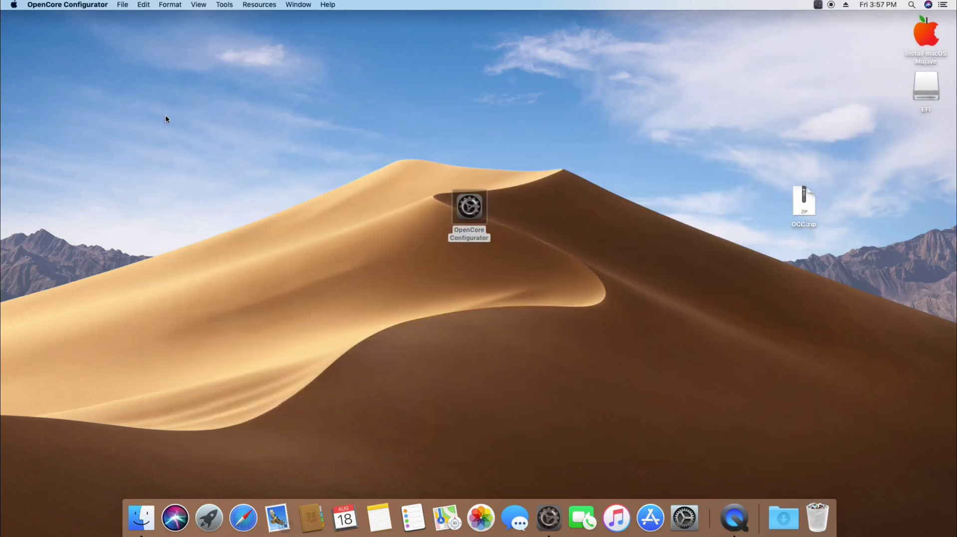
Step: Open the disk2s1 partition and move the OC folder inside its EFI folder to the Trash
left_click(818, 5)
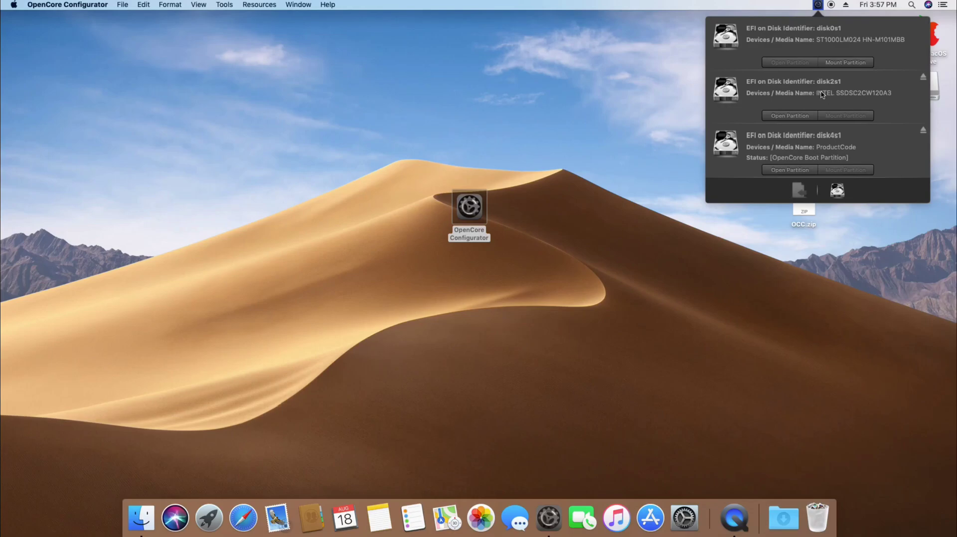
left_click(801, 114)
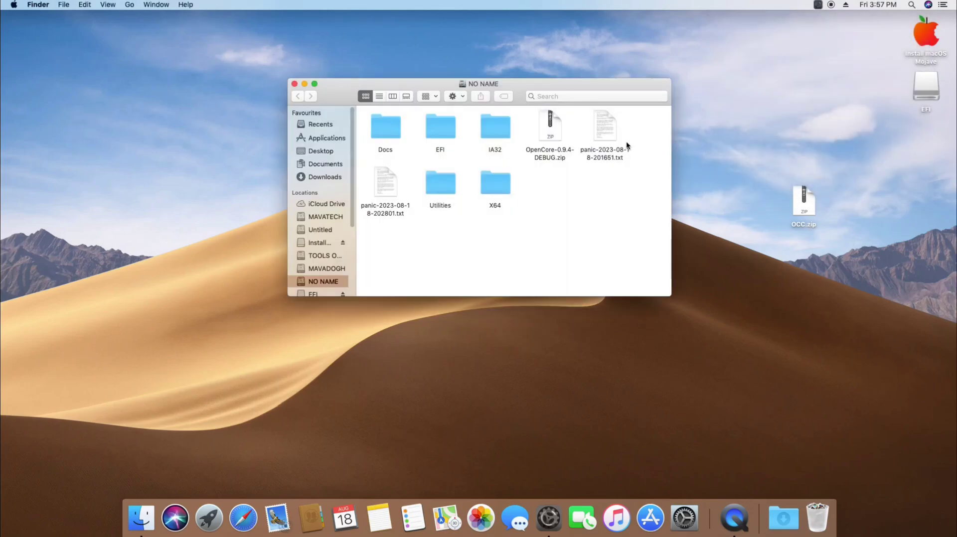
double_click(445, 128)
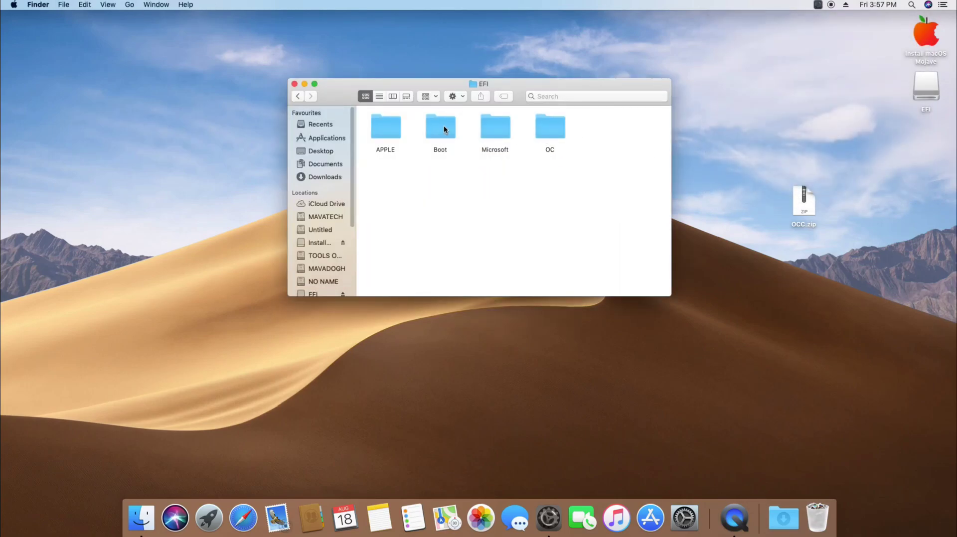
right_click(544, 131)
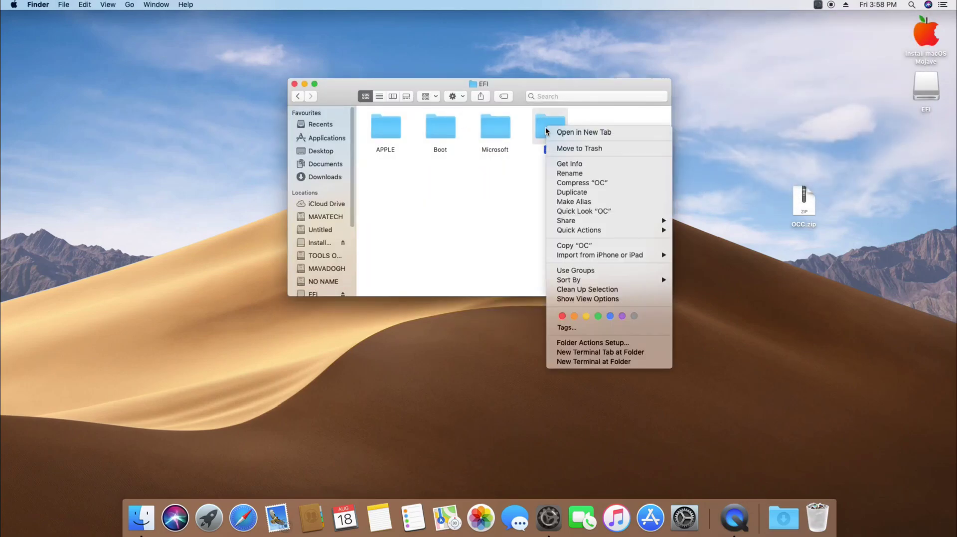
left_click(574, 146)
left_click(554, 96)
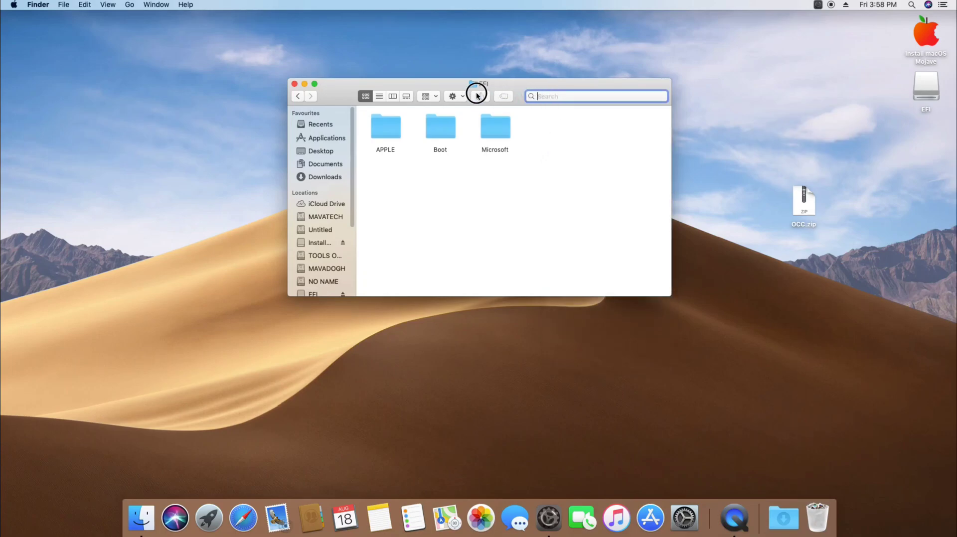
Step: Open the EFI drive on the desktop in a window beside the existing one, and select OC inside its EFI folder
left_click_drag(528, 88, 373, 92)
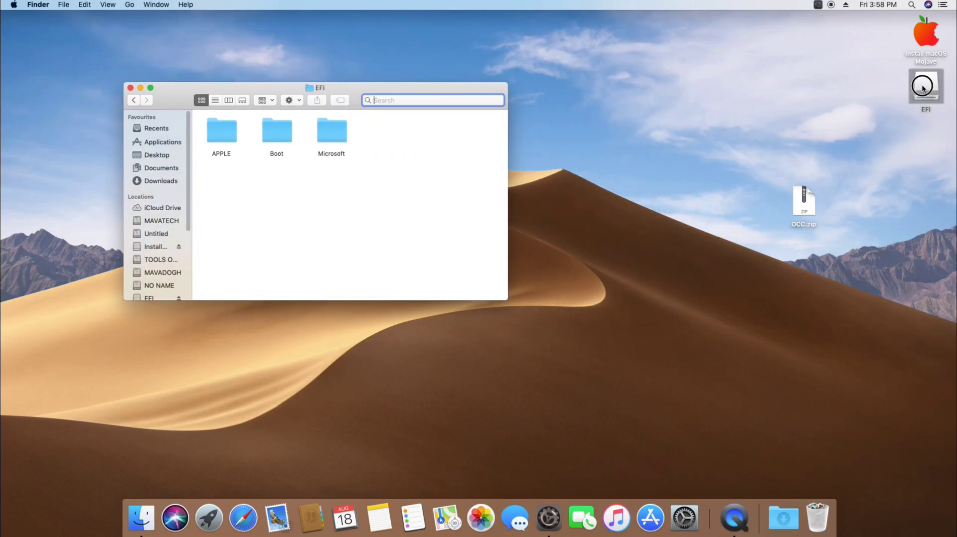
double_click(924, 85)
left_click_drag(298, 103, 700, 97)
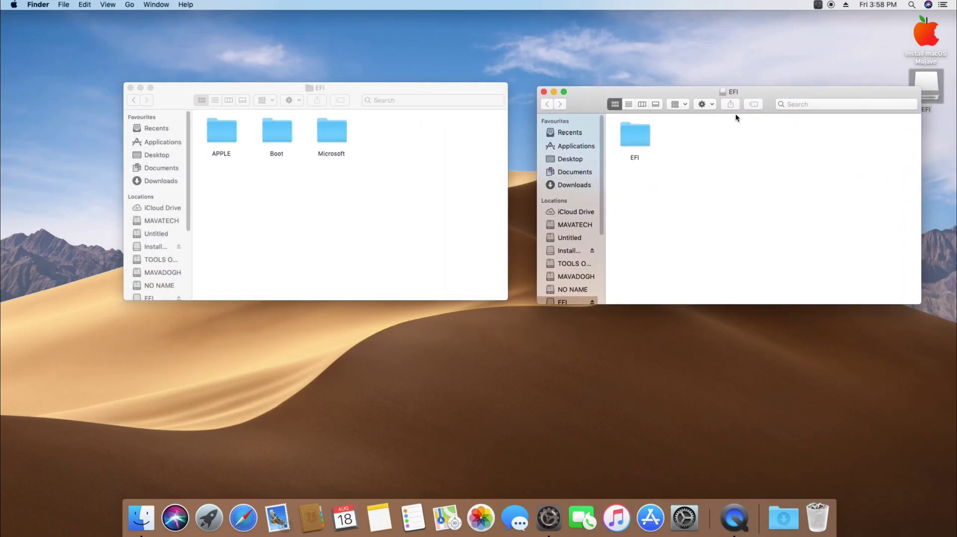
double_click(636, 133)
left_click(681, 135)
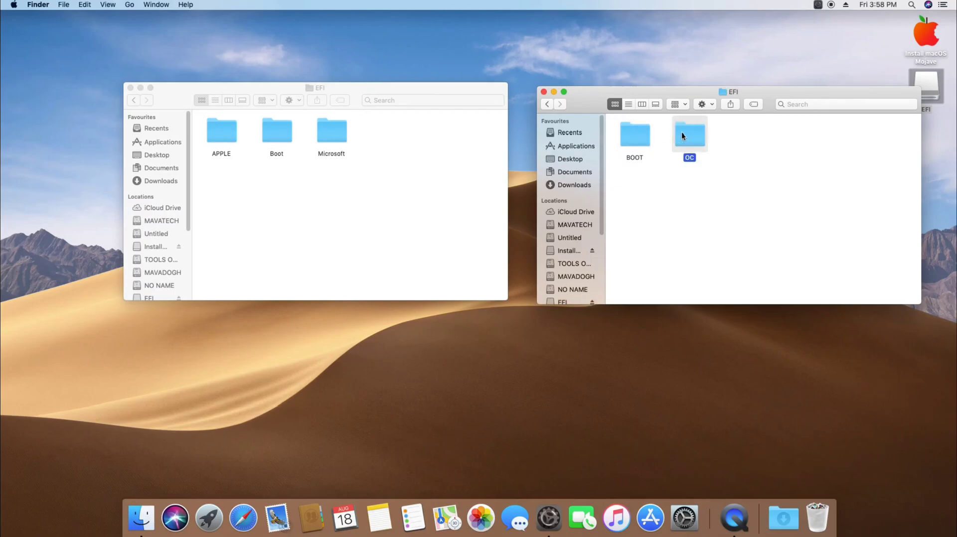
Step: Try to copy the boot drive's OC folder into the NO NAME volume's EFI folder, then open and close disk space management
left_click_drag(687, 133, 378, 129)
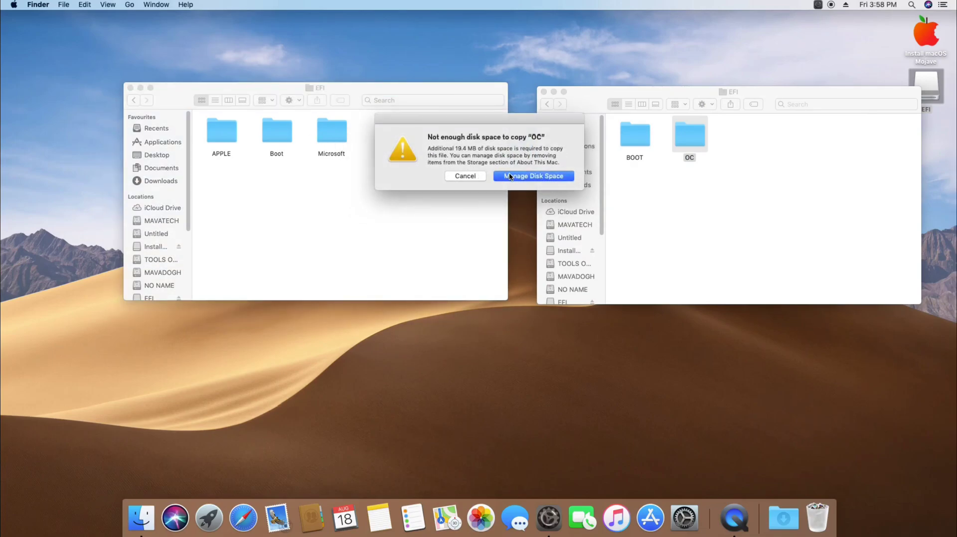
left_click(509, 176)
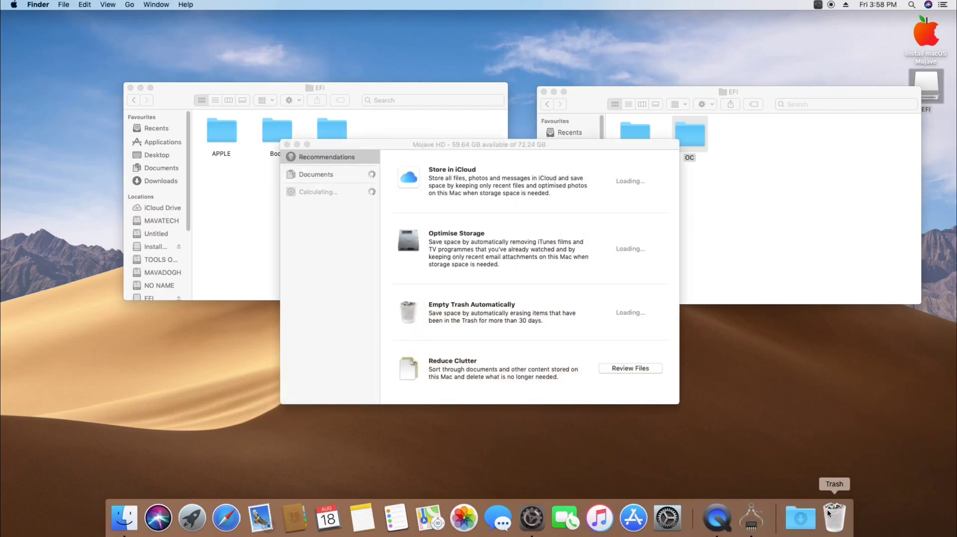
left_click(287, 144)
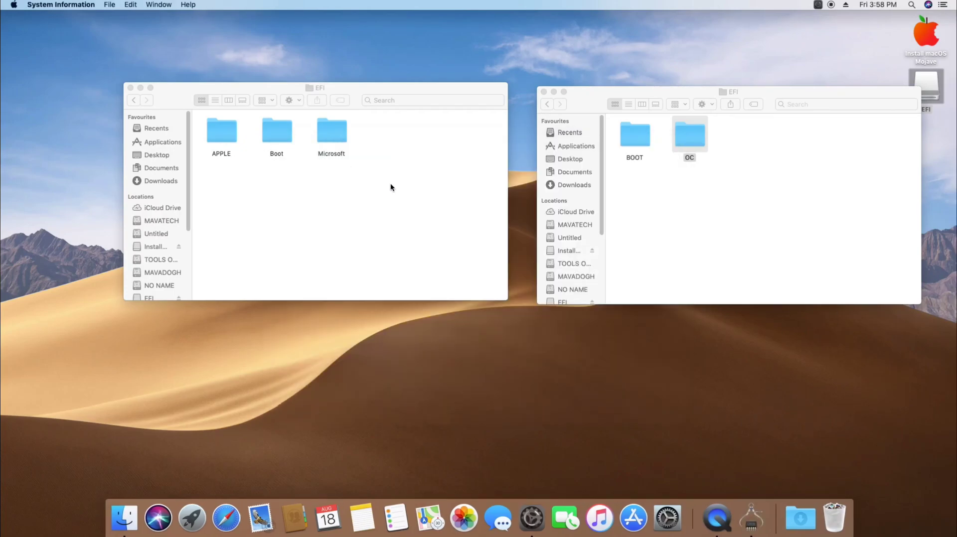
Step: Permanently erase the items in the Trash
right_click(837, 512)
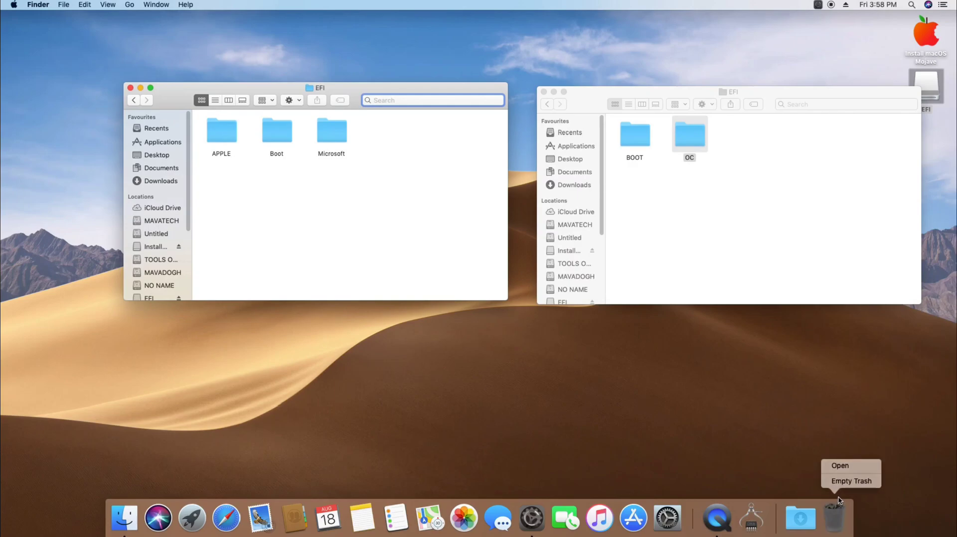
left_click(842, 481)
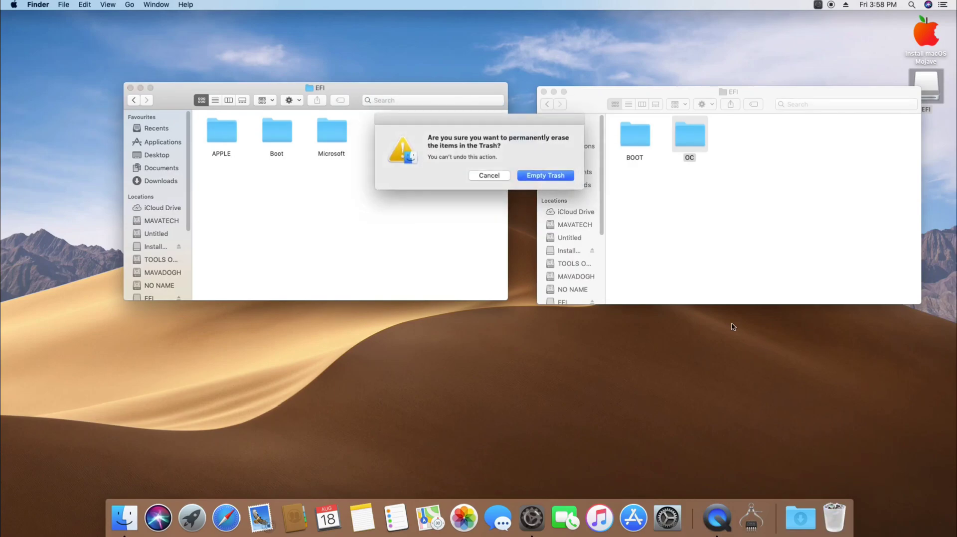
left_click(549, 175)
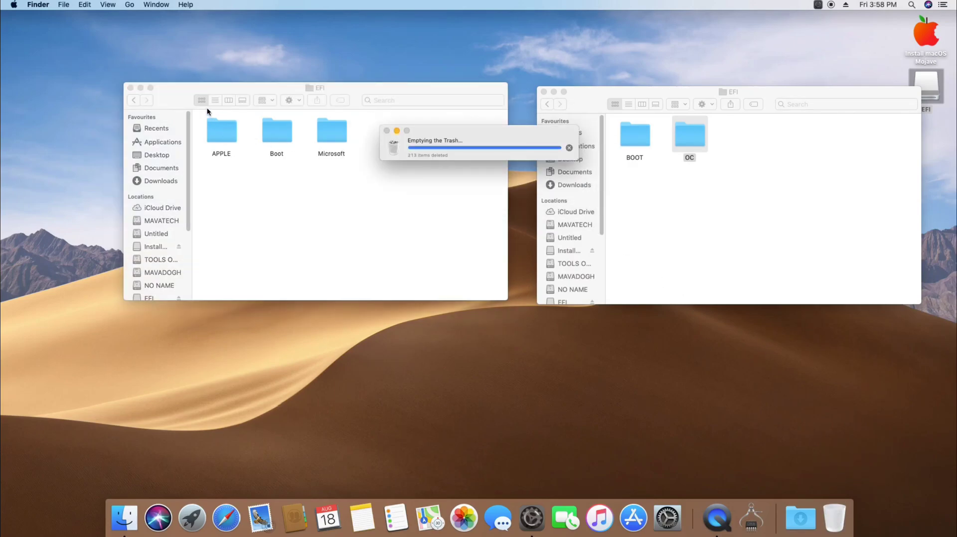
Step: Move everything except the EFI folder on the NO NAME volume to the Trash, and reopen the EFI folder
left_click(139, 101)
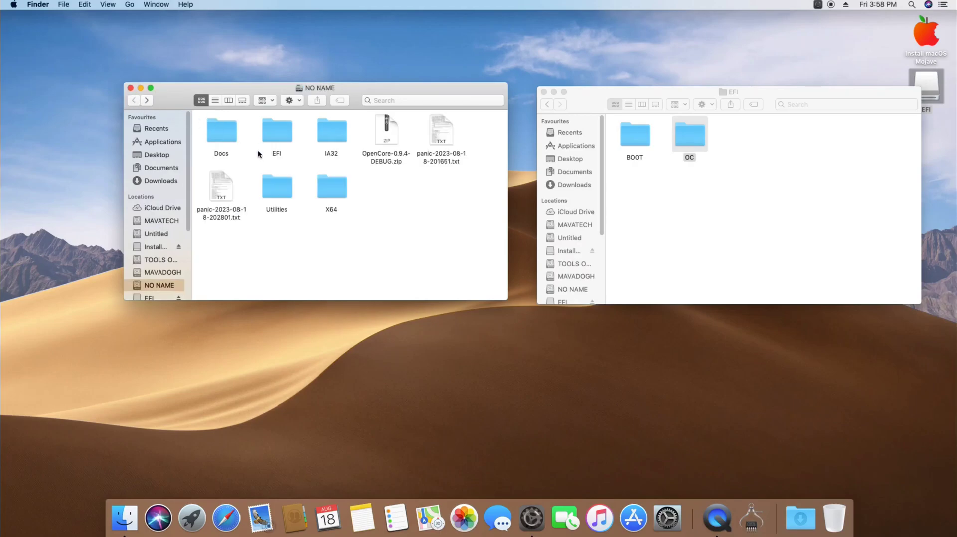
left_click_drag(361, 193, 240, 197)
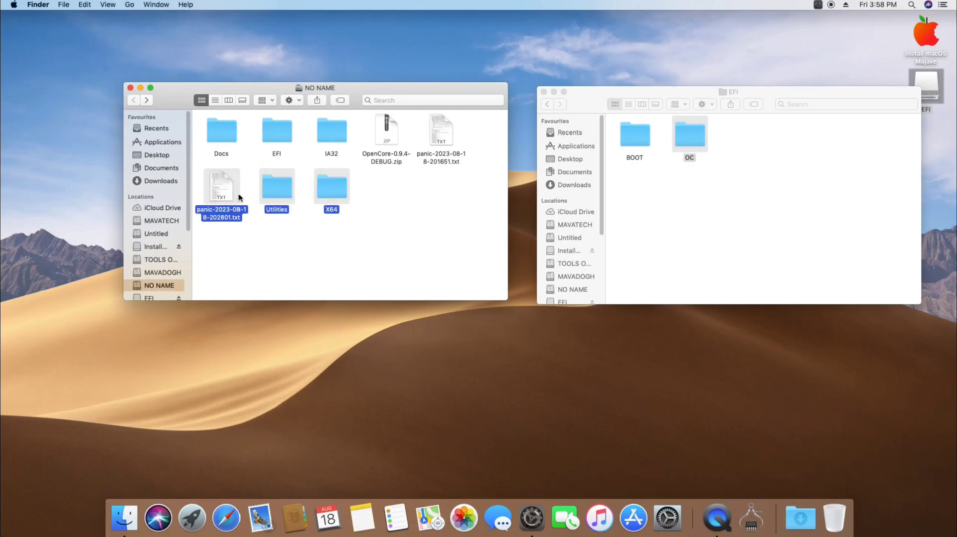
right_click(219, 189)
left_click(244, 230)
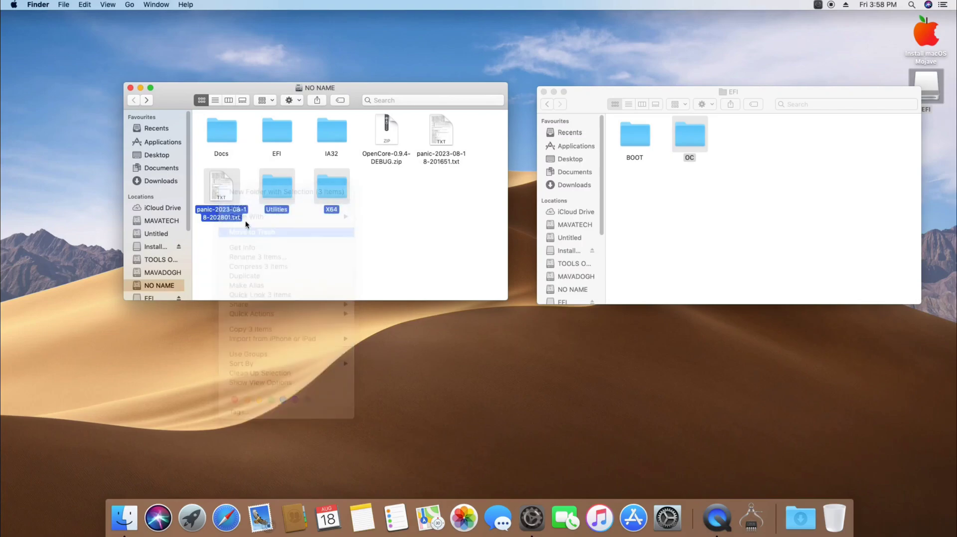
left_click(213, 131)
right_click(211, 128)
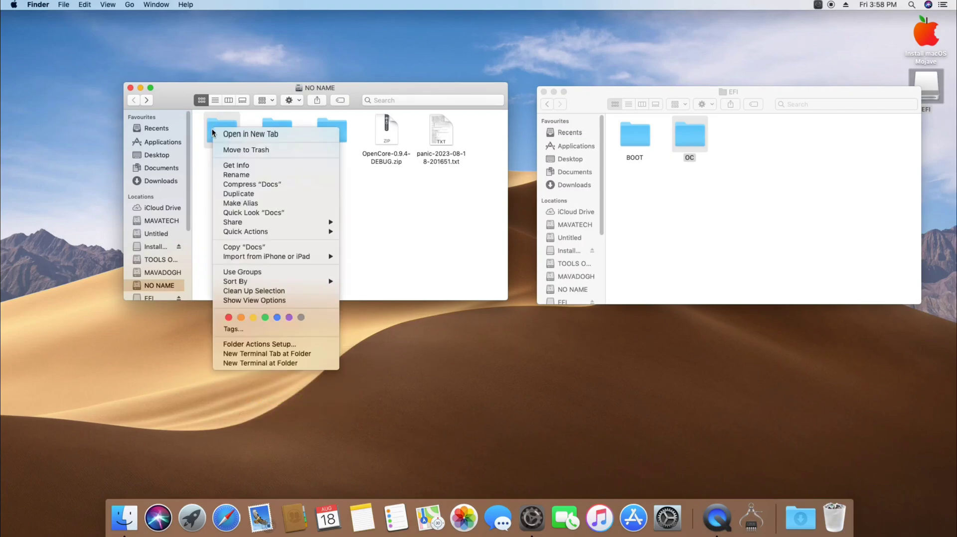
left_click(246, 150)
left_click_drag(474, 141, 326, 137)
right_click(327, 138)
left_click(352, 179)
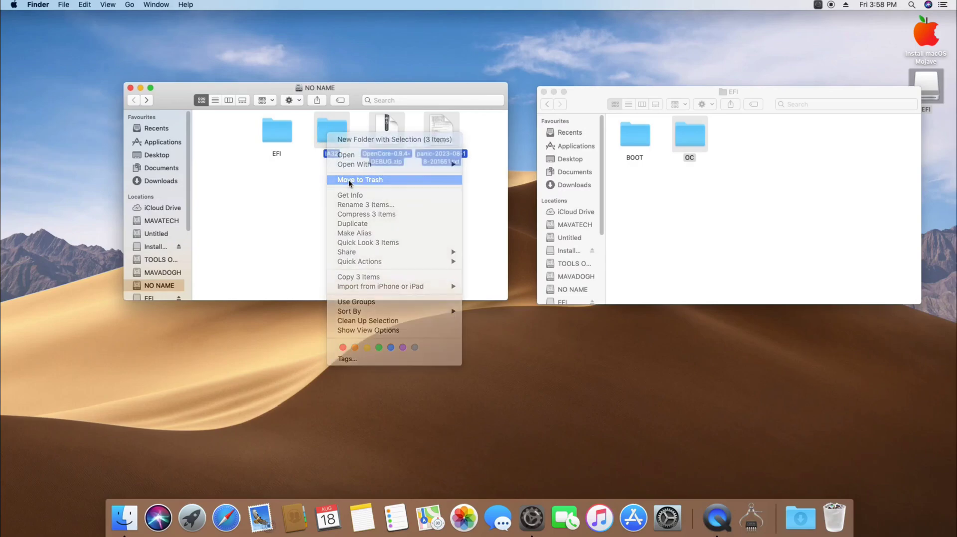
double_click(277, 134)
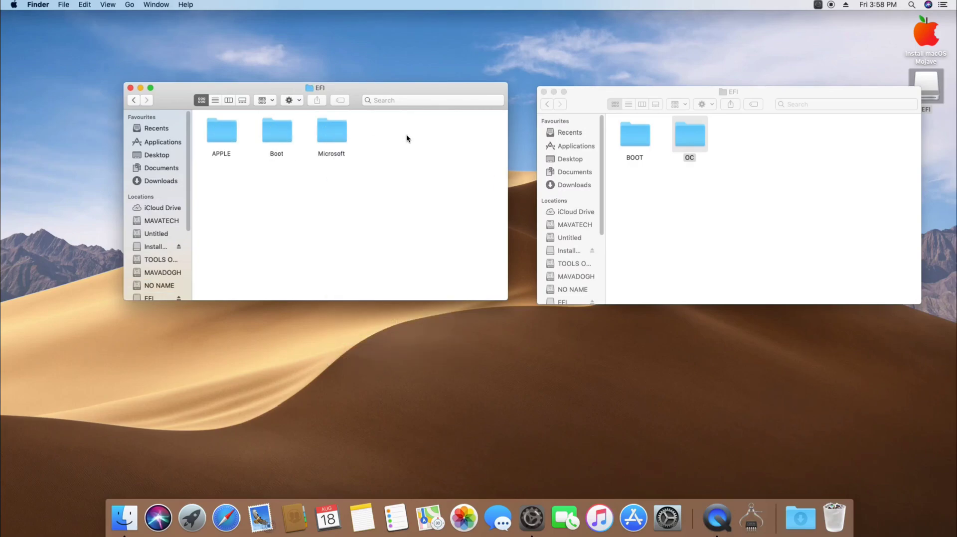
Step: Try again to copy the OC folder into the NO NAME volume's EFI folder, and open disk space management
left_click_drag(692, 136, 377, 131)
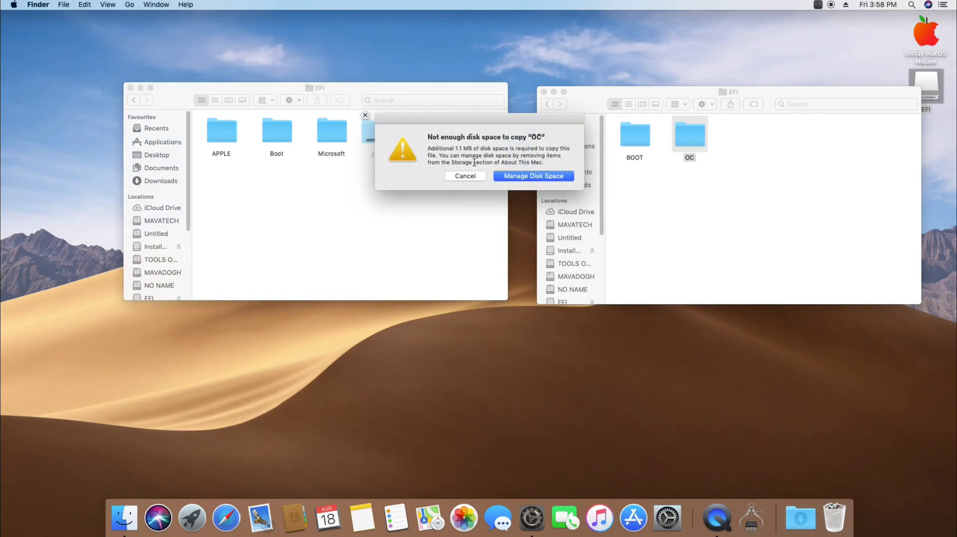
left_click(504, 174)
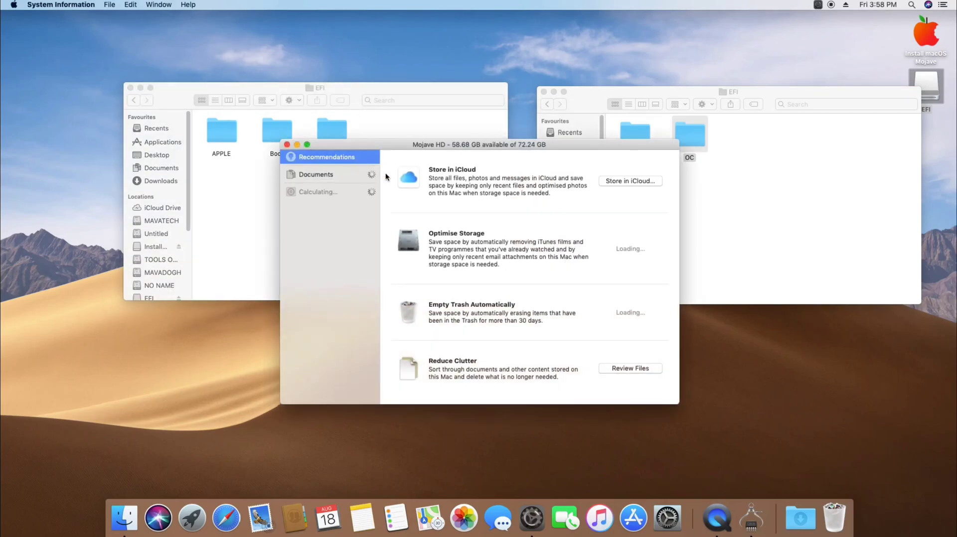
Step: Empty the Trash again to permanently erase the files removed from the NO NAME volume
right_click(833, 518)
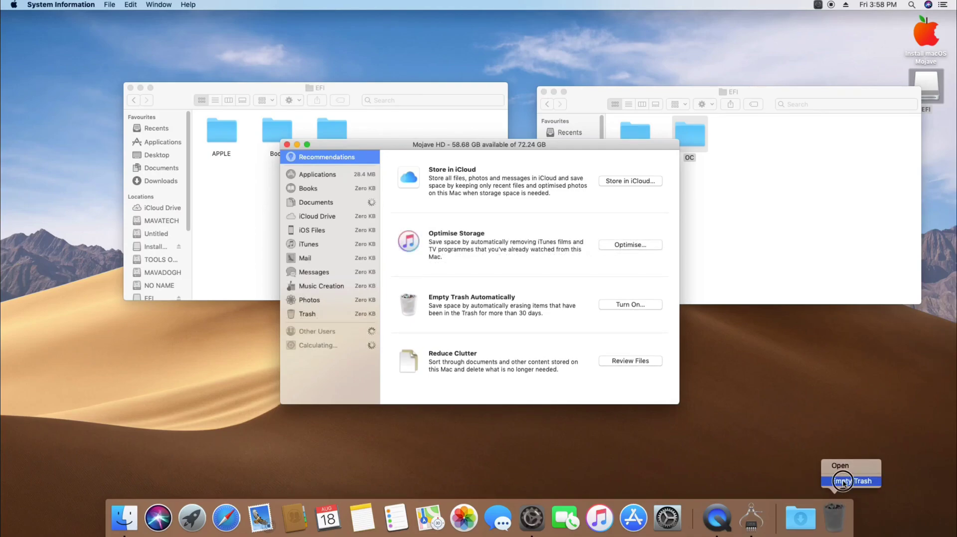
left_click(847, 484)
left_click(538, 177)
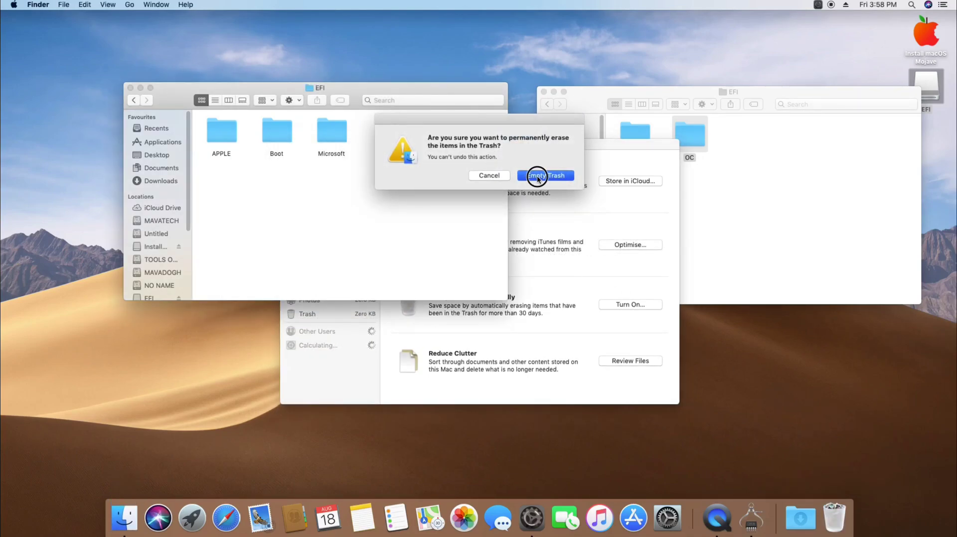
left_click(537, 145)
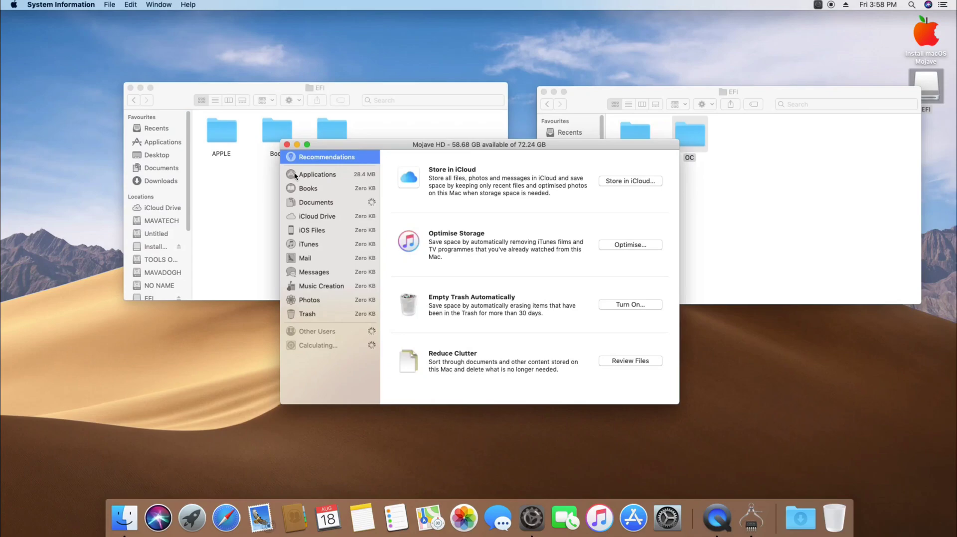
Step: Close the storage management window and copy the boot drive's OC folder into the NO NAME volume's EFI folder
left_click(287, 144)
left_click_drag(677, 145, 394, 137)
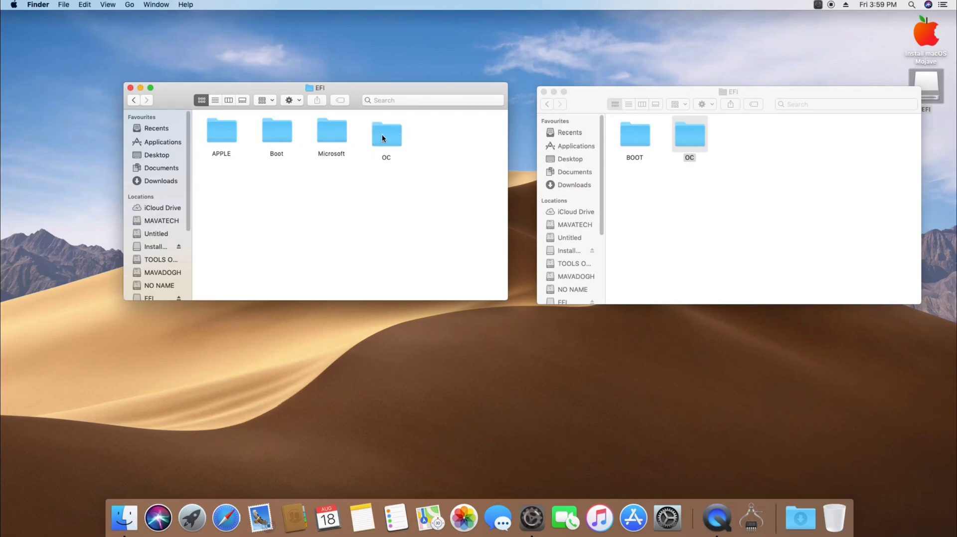
Step: Close the boot drive's EFI window, open the copied OC folder and open its config.plist in OpenCore Configurator
left_click(543, 91)
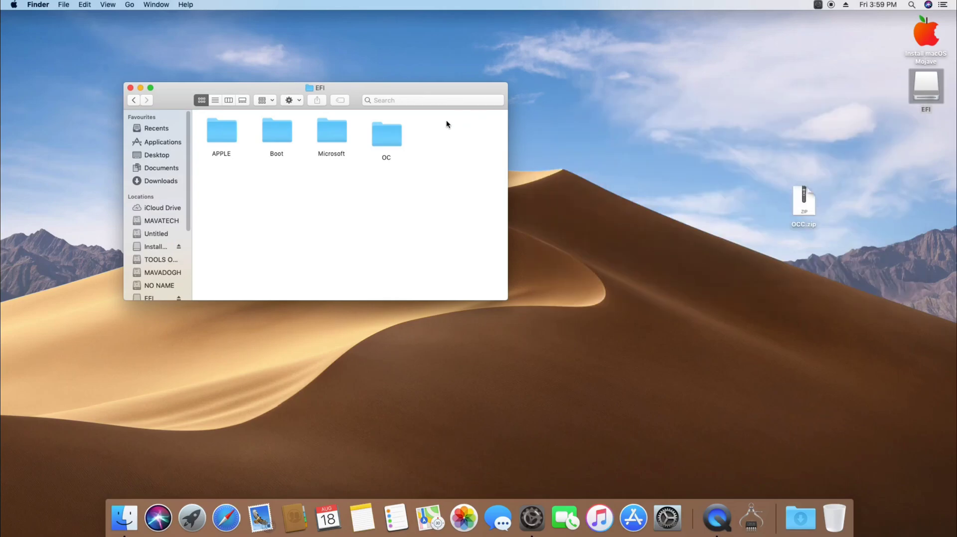
double_click(394, 133)
left_click(396, 137)
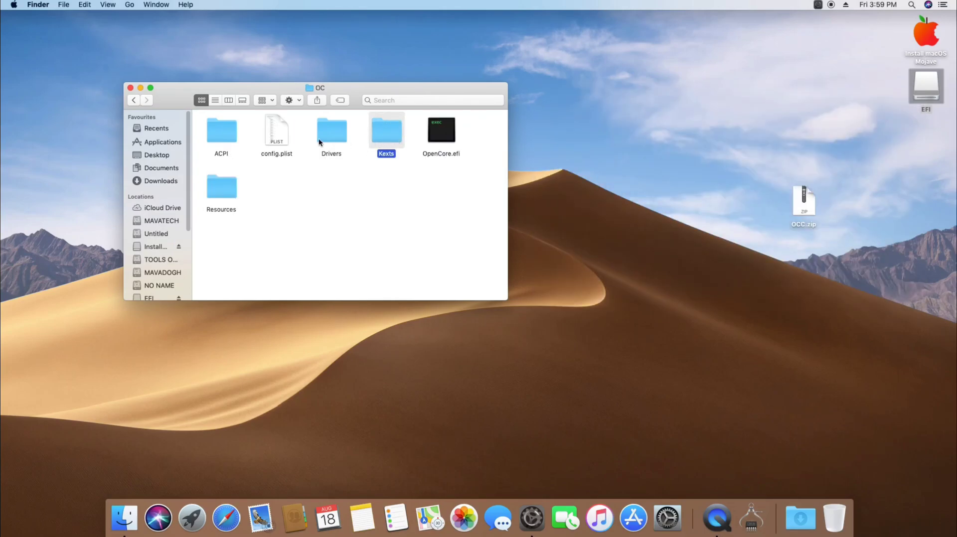
left_click(284, 139)
left_click(315, 135)
left_click(379, 127)
left_click(330, 127)
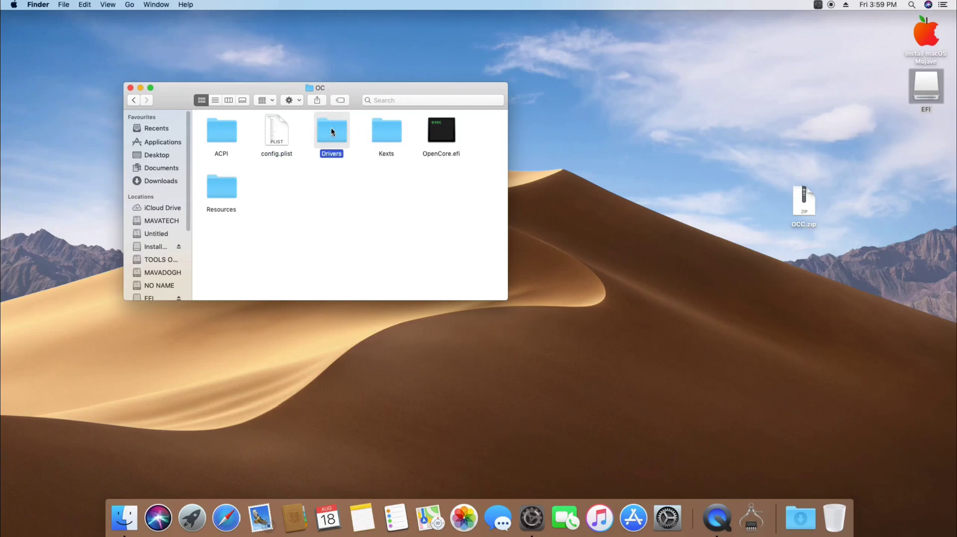
double_click(285, 135)
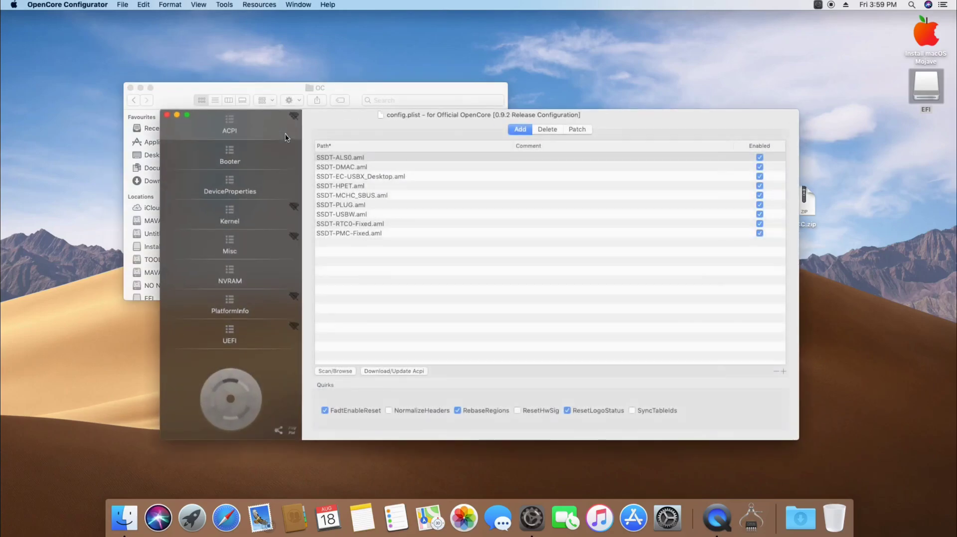
Step: Examine the DeviceProperties entries of config.plist, including the framebuffer keys for PciRoot(0x0)/Pci(0x2,0x0)
left_click(237, 182)
left_click(236, 211)
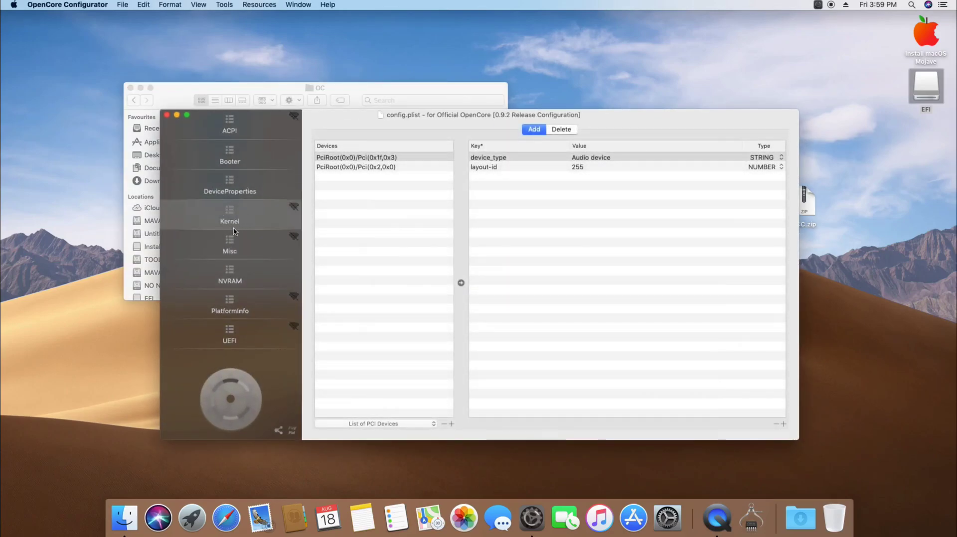
left_click(244, 187)
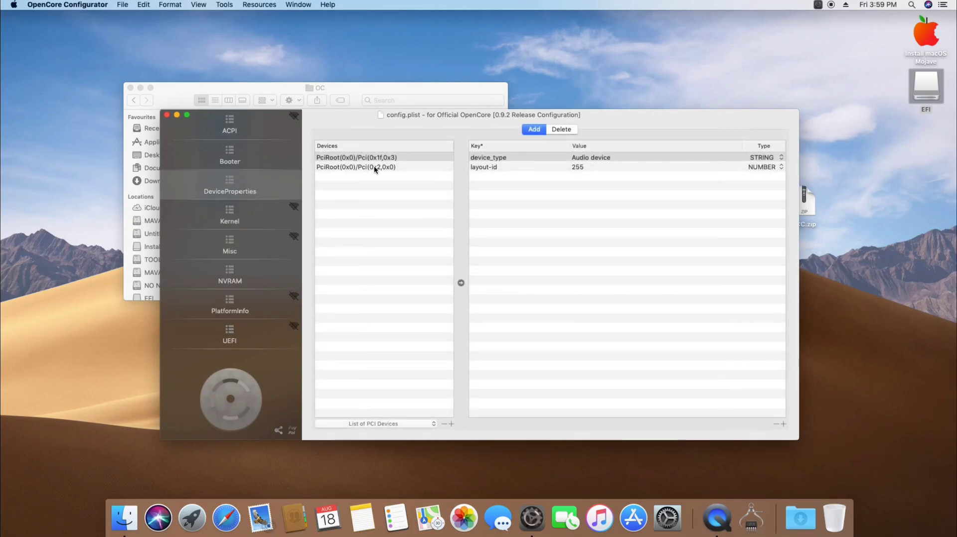
left_click(374, 168)
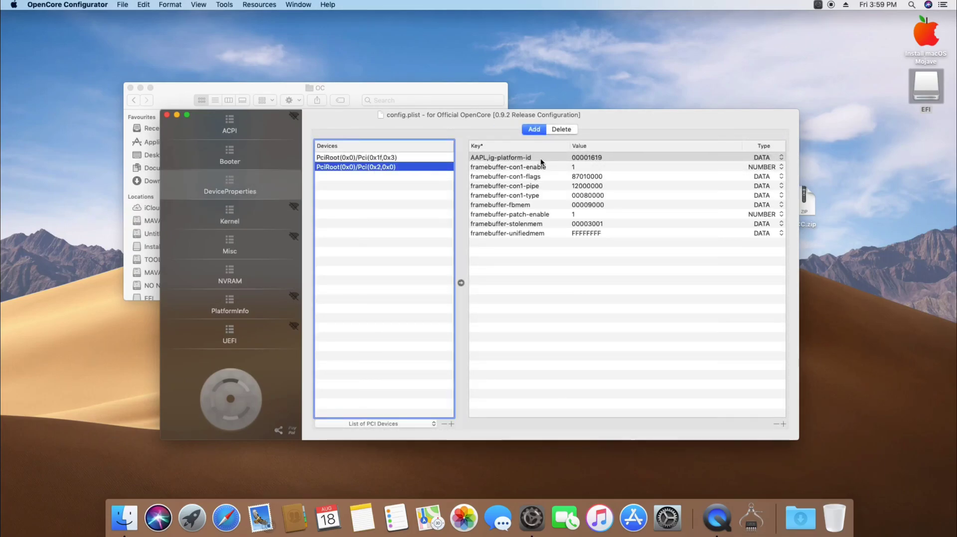
left_click(540, 247)
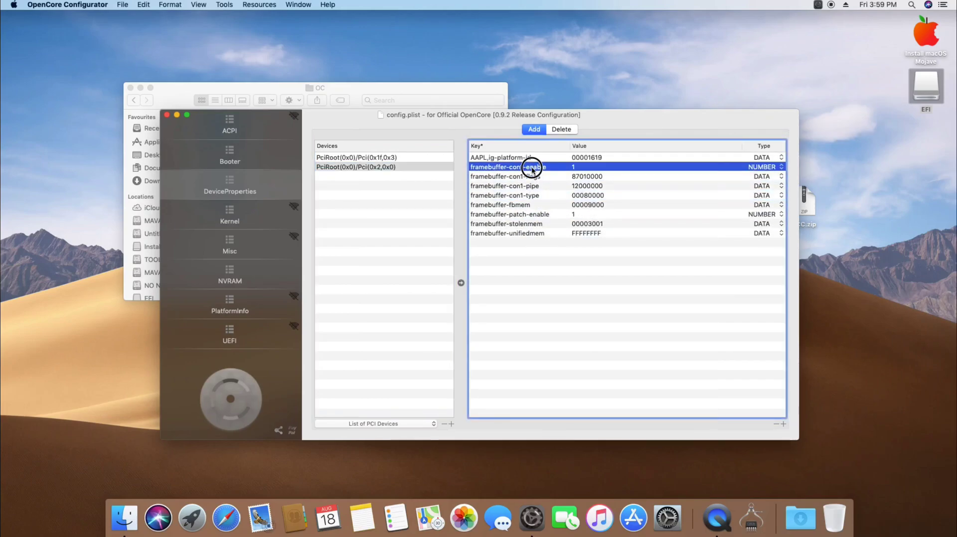
Step: Close the config.plist and OC folder windows, and line up OpenCore Configurator and OCC.zip below the EFI drive icon on the desktop
left_click(166, 115)
left_click(130, 88)
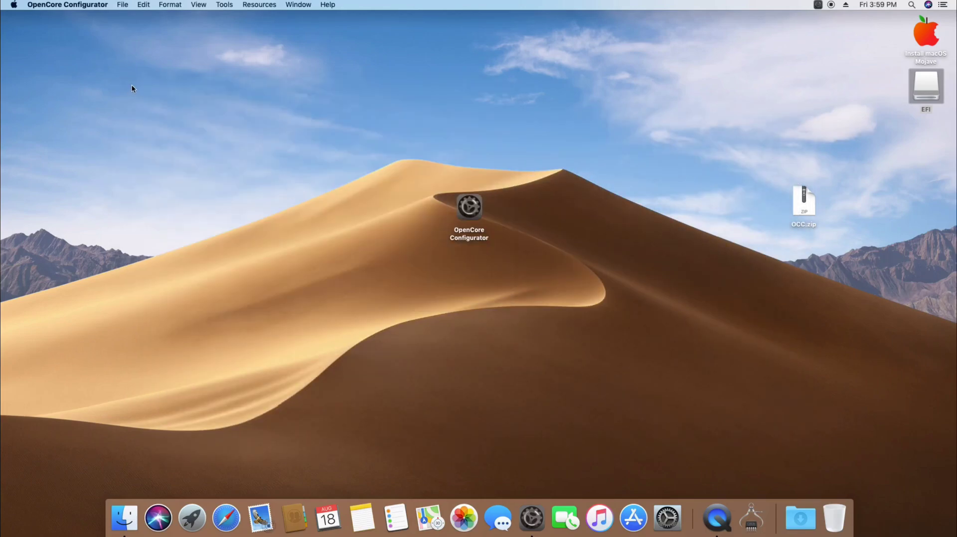
left_click_drag(469, 207, 922, 256)
left_click_drag(806, 219, 898, 197)
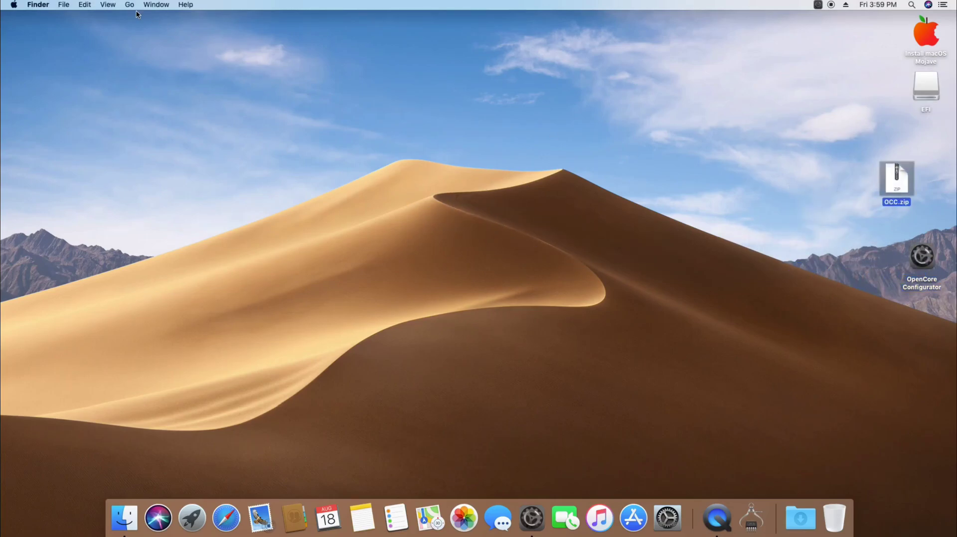
Step: Open About This Mac and check the graphics memory and startup disk in the system overview
left_click(13, 5)
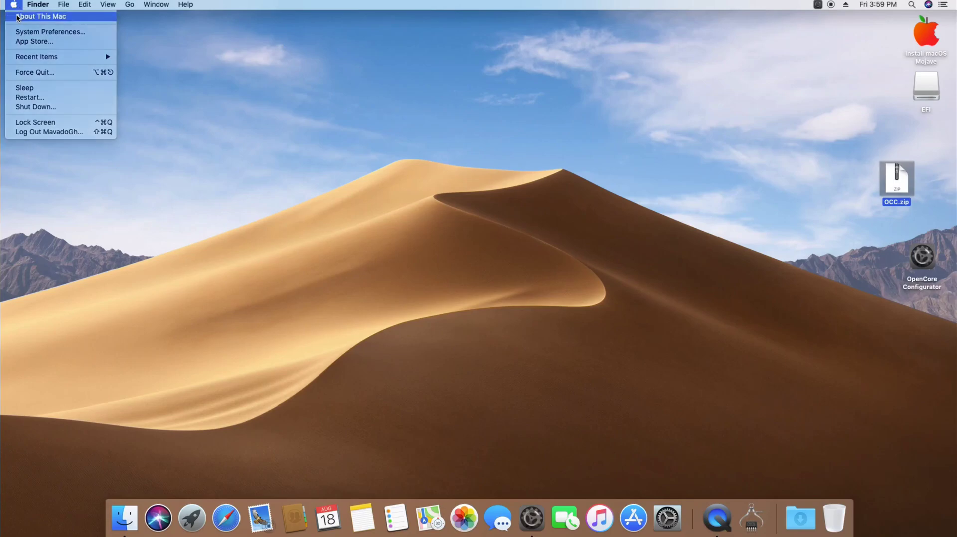
left_click(403, 143)
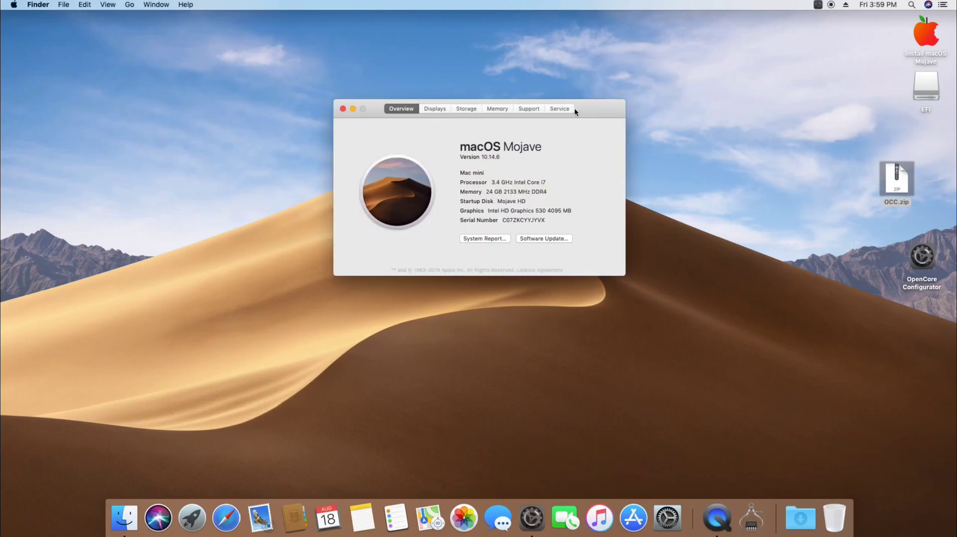
left_click_drag(574, 111, 581, 156)
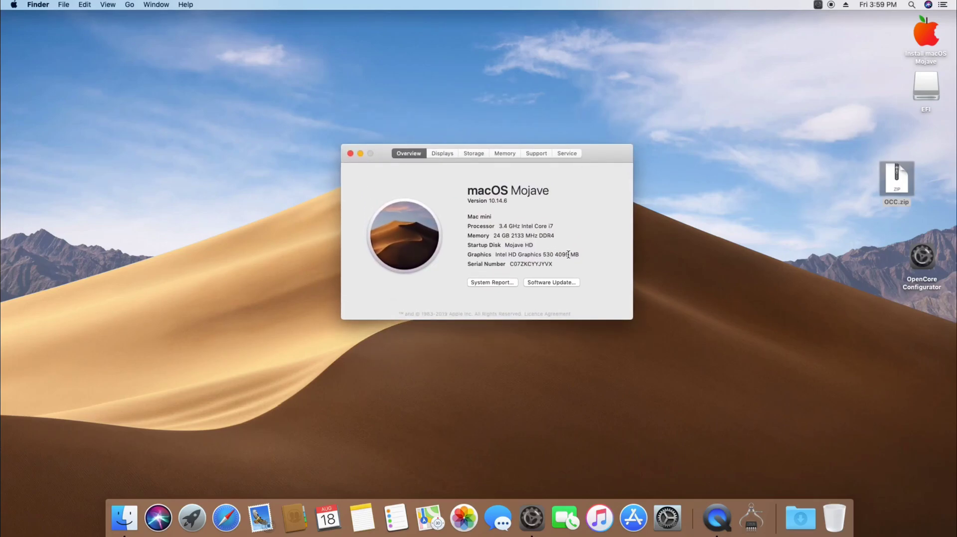
left_click_drag(555, 255, 584, 254)
left_click_drag(505, 245, 533, 245)
Step: Check the display's details, resolution options and colour profiles, keeping the default resolution, and close both windows
left_click(444, 152)
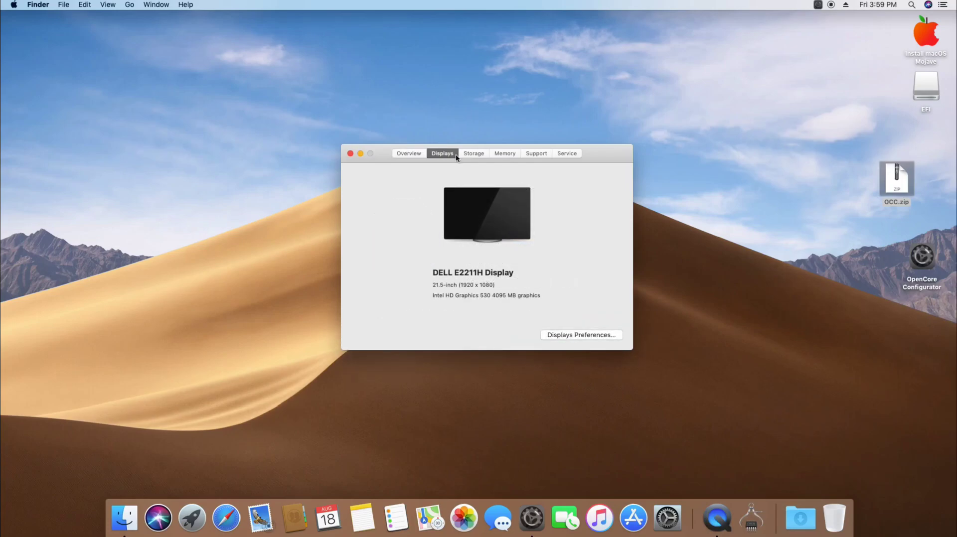
left_click(547, 334)
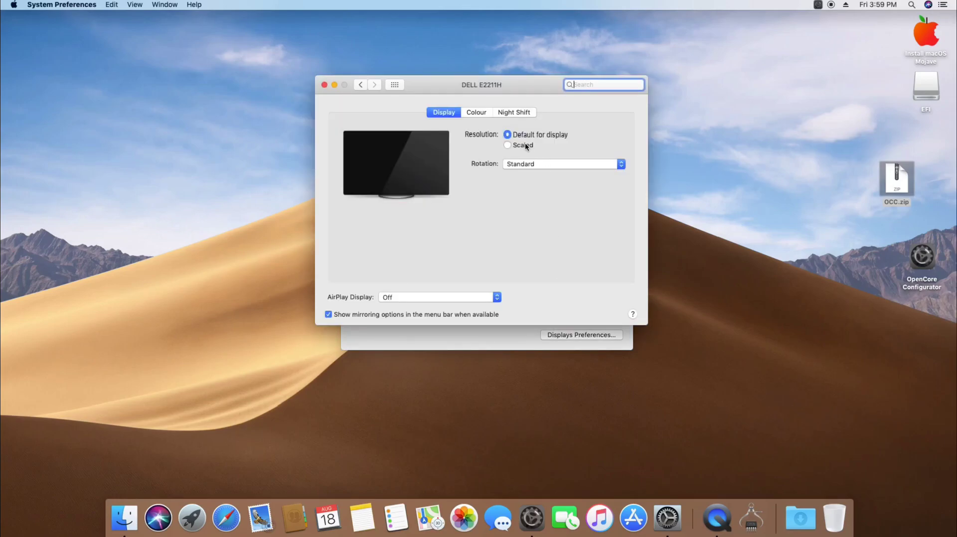
left_click(512, 146)
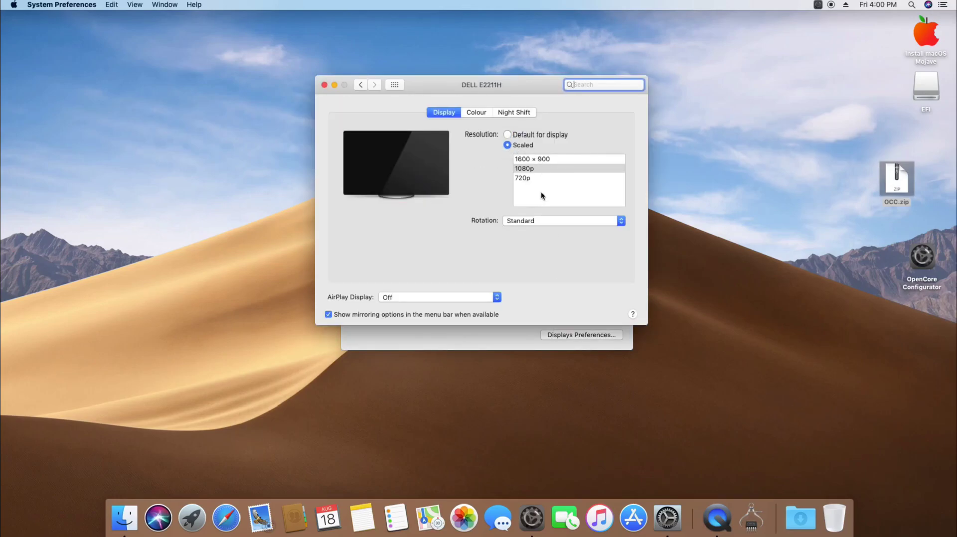
left_click(508, 135)
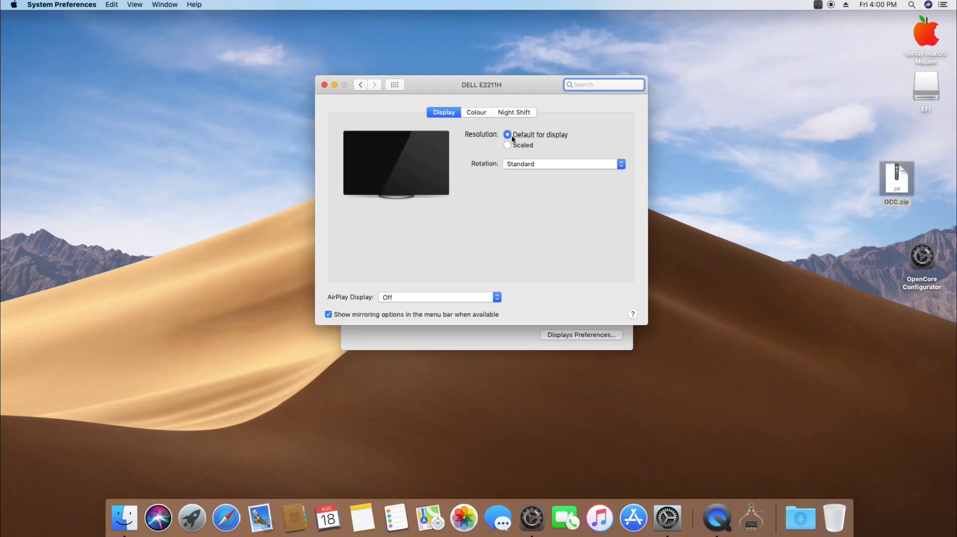
left_click(480, 114)
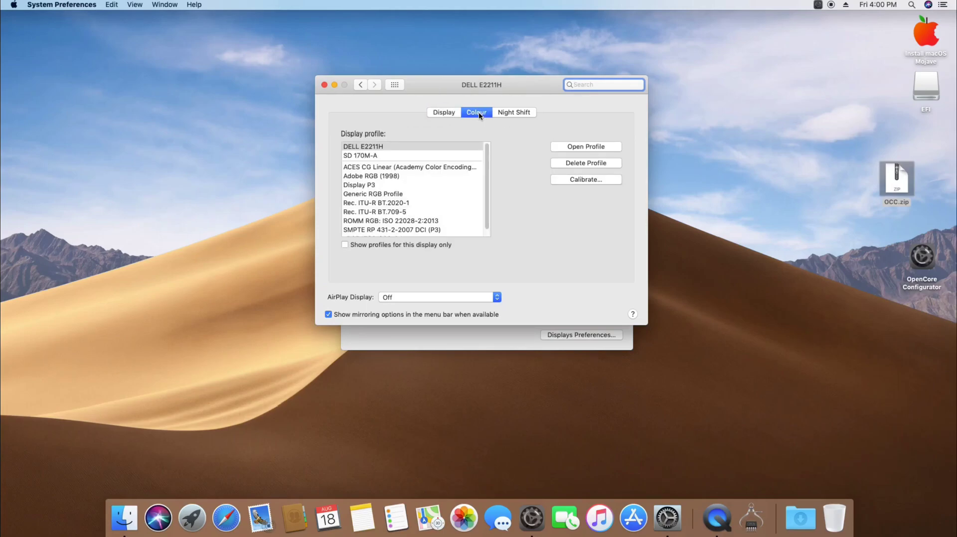
left_click(324, 85)
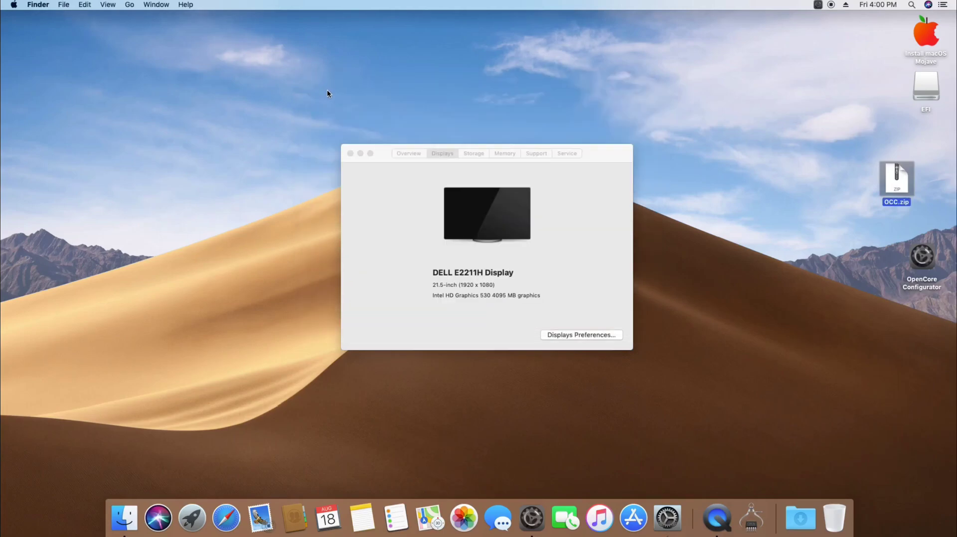
left_click(350, 153)
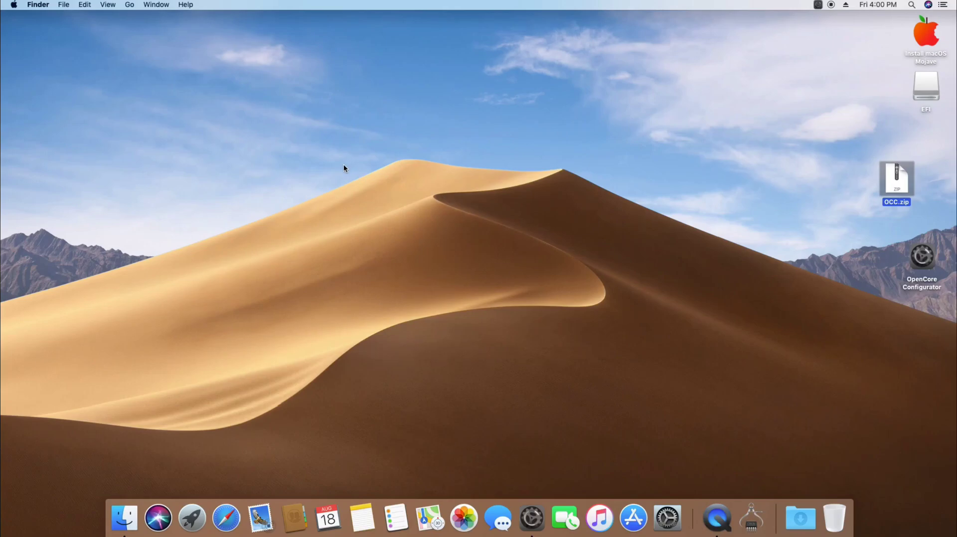